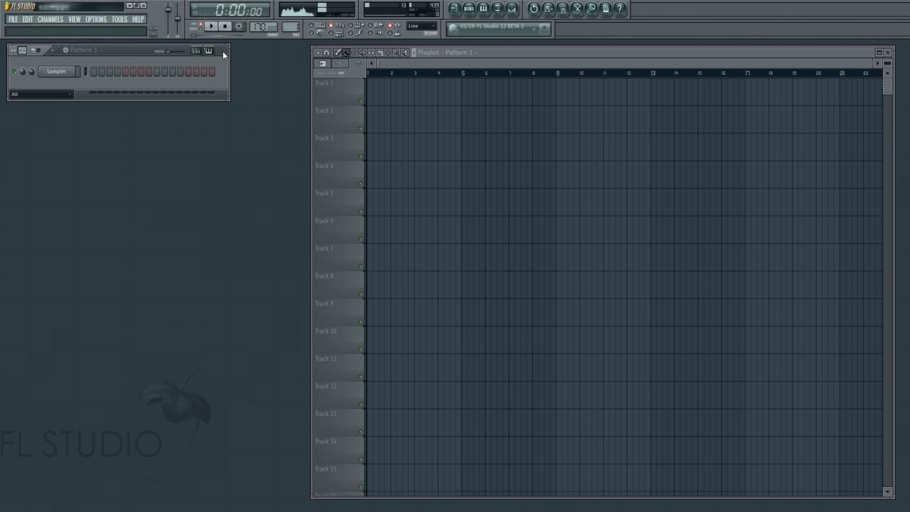
Add a Harmor channel, bring its editor into view, and raise the PHASE rand knob
left_click(51, 23)
mouse_move(71, 48)
left_click(196, 229)
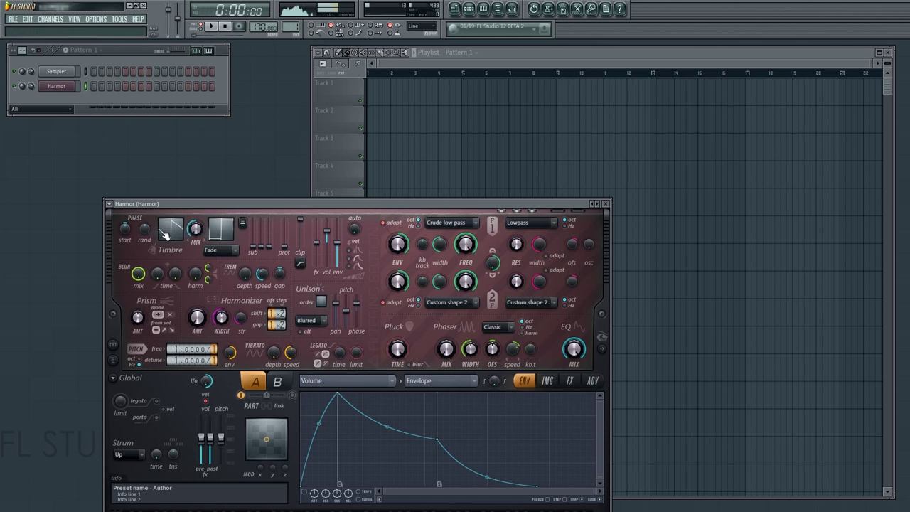
left_click_drag(275, 207, 278, 103)
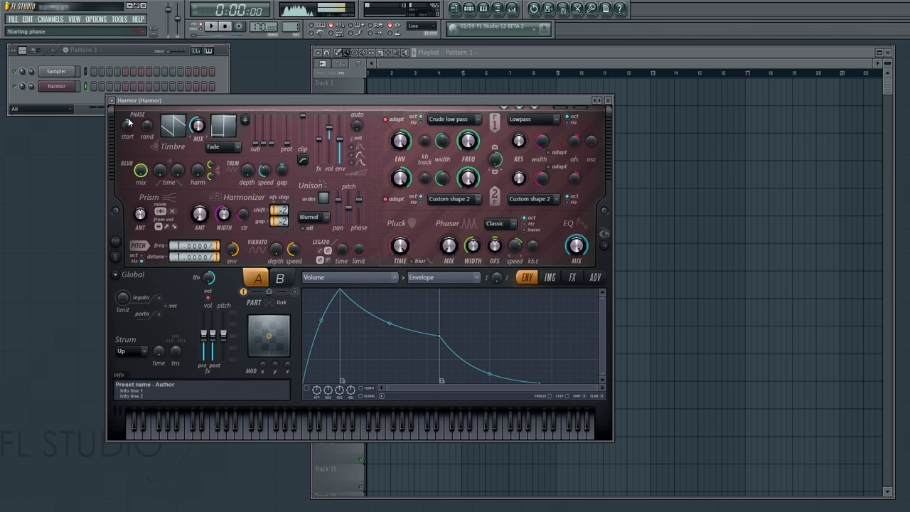
left_click_drag(148, 125, 148, 64)
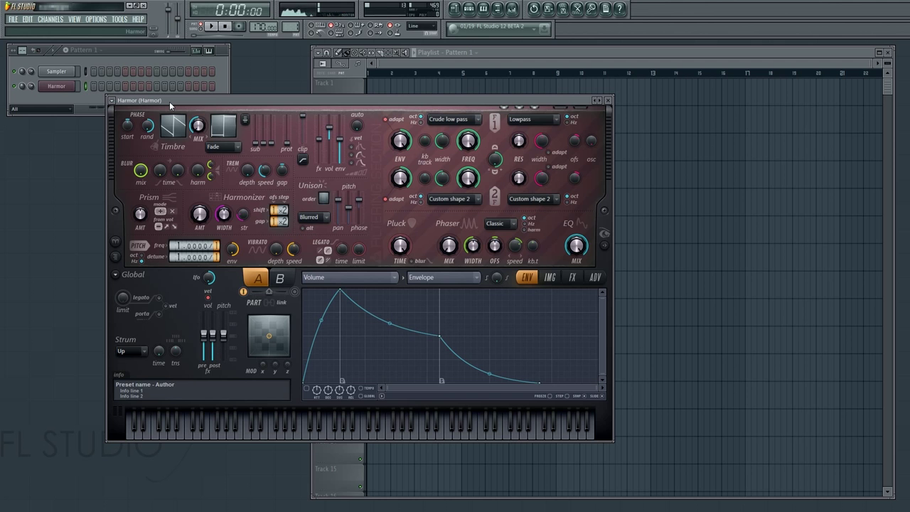
left_click_drag(176, 100, 137, 96)
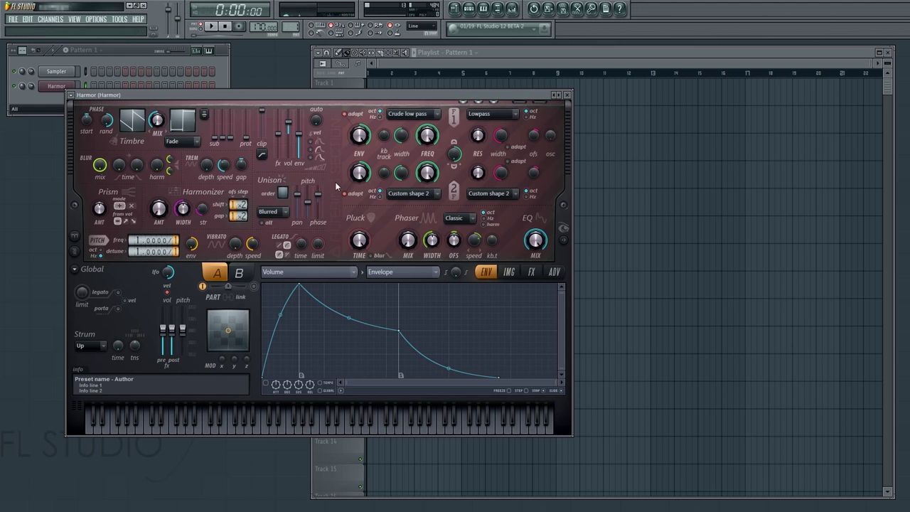
left_click_drag(326, 93, 348, 87)
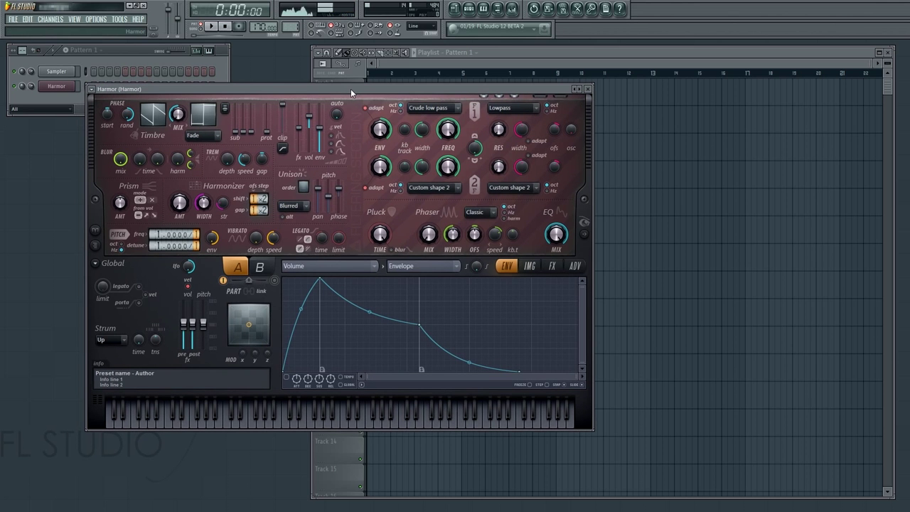
Set unison order to Classic and increase the unison pan and pitch spread
left_click(297, 207)
left_click(289, 216)
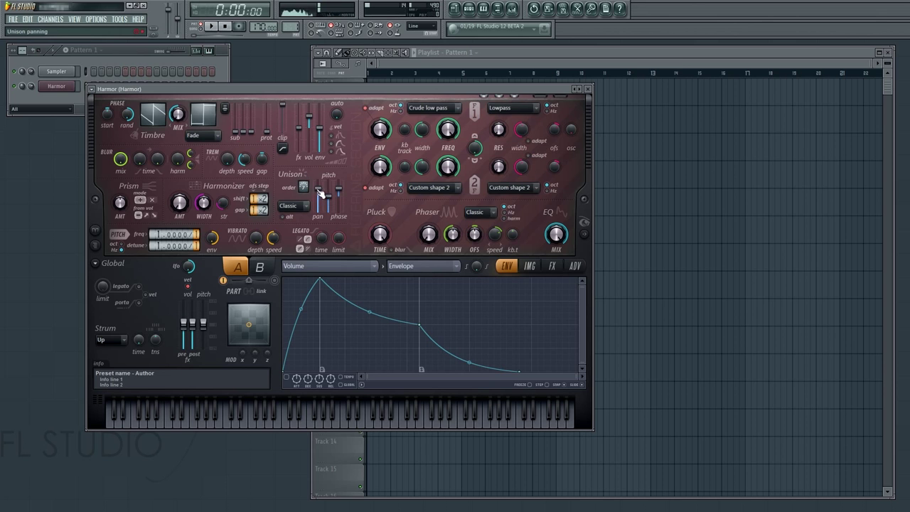
left_click_drag(317, 191, 319, 199)
left_click_drag(328, 195, 328, 193)
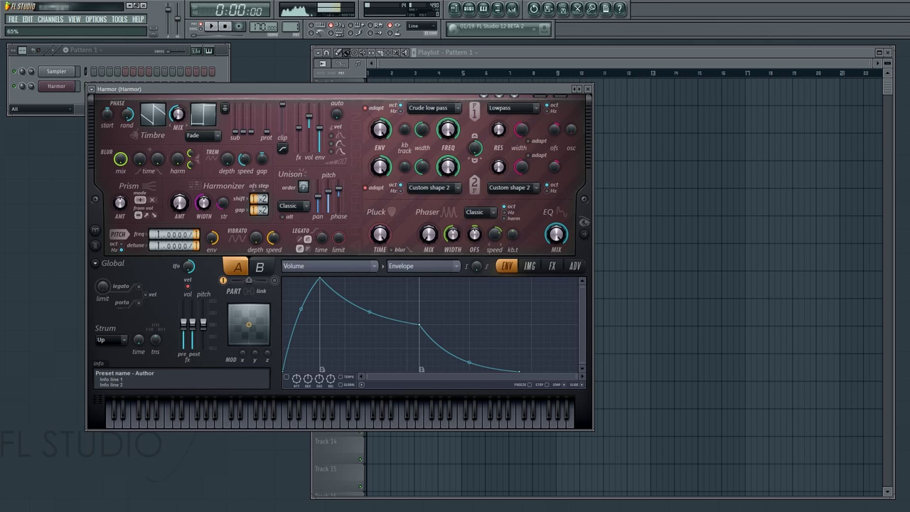
left_click_drag(328, 193, 328, 193)
Audition the patch by playing the notes C, N, B and M on the keyboard
key("c")
key("c")
key("n")
key("b")
key("b")
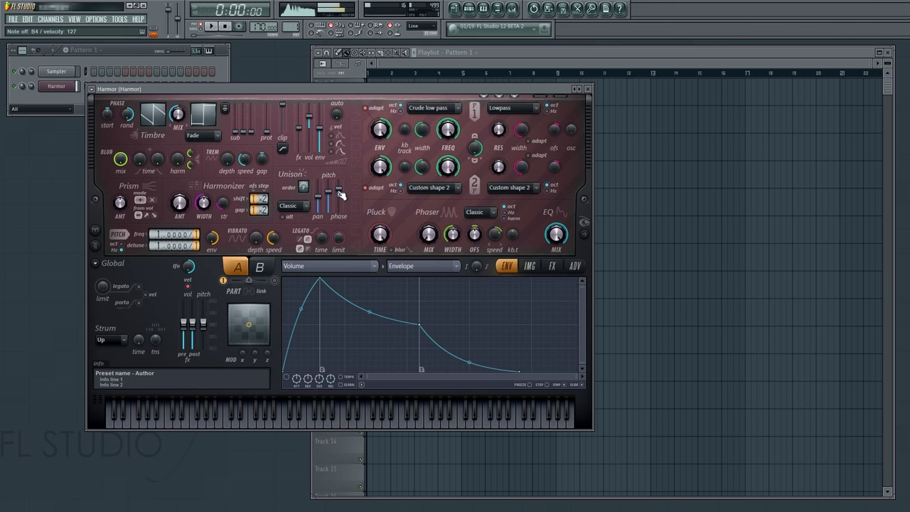
key("m")
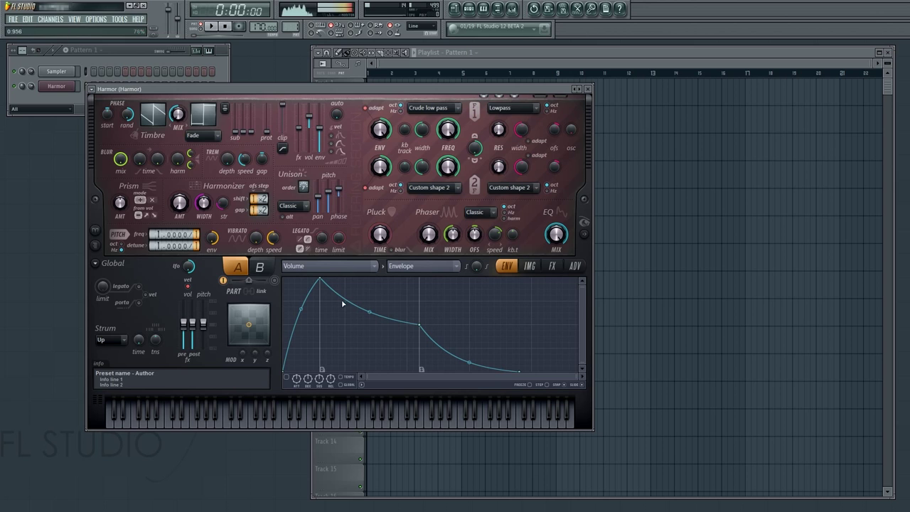
Enable the volume envelope, shape it to hold then drop sharply, and show the spectral display
left_click(287, 376)
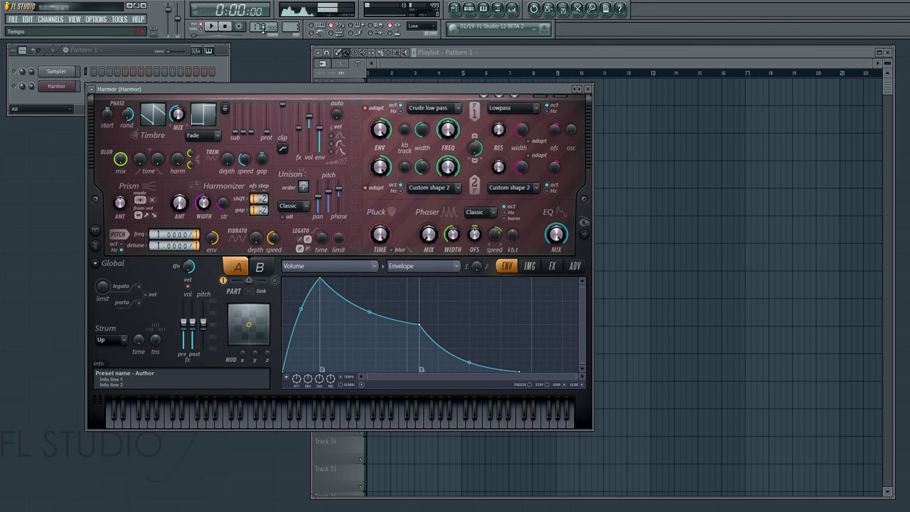
left_click_drag(268, 89, 275, 119)
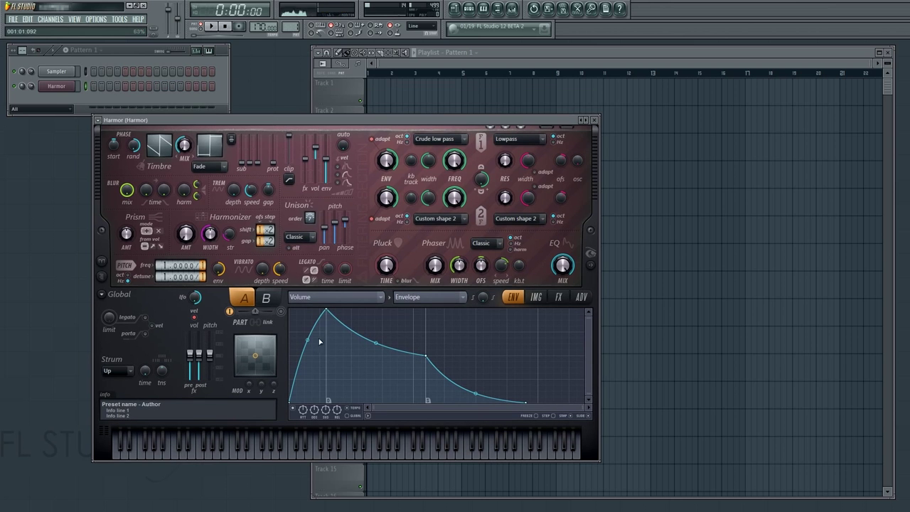
left_click_drag(330, 311, 290, 309)
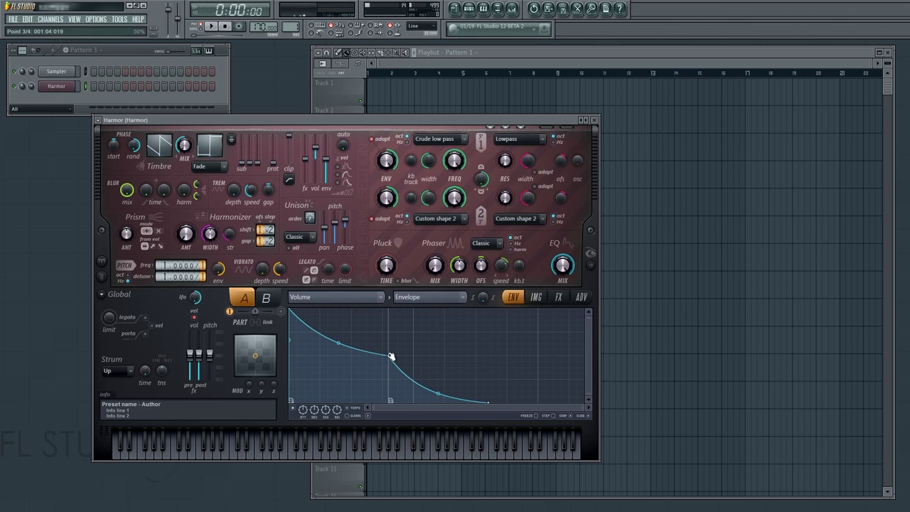
left_click_drag(388, 355, 417, 305)
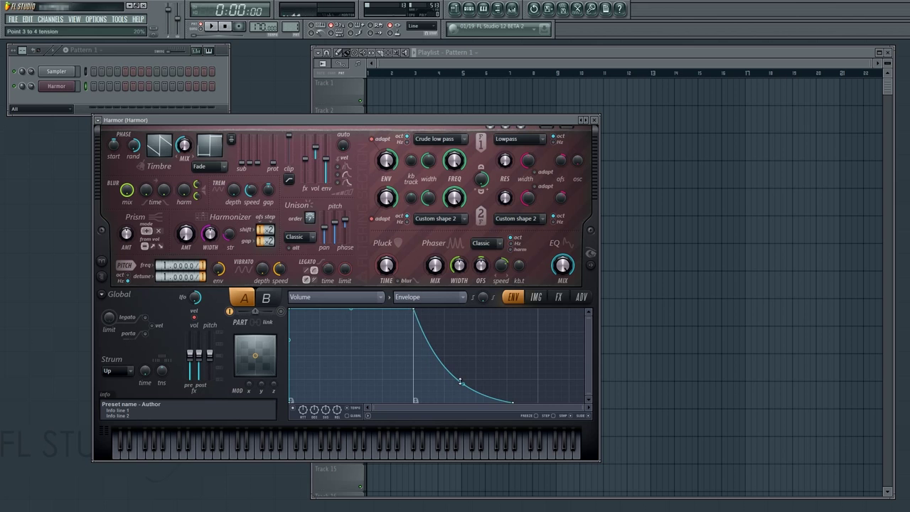
left_click_drag(504, 402, 437, 415)
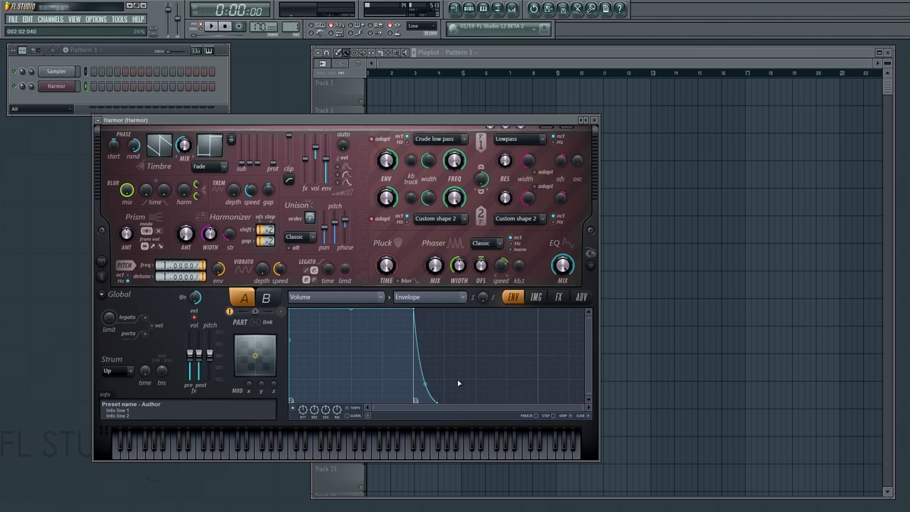
left_click(590, 264)
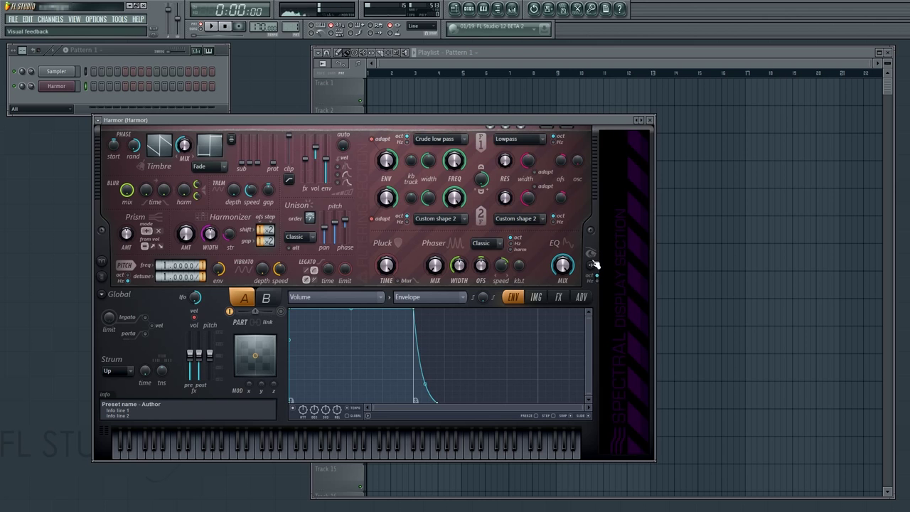
left_click_drag(522, 119, 534, 106)
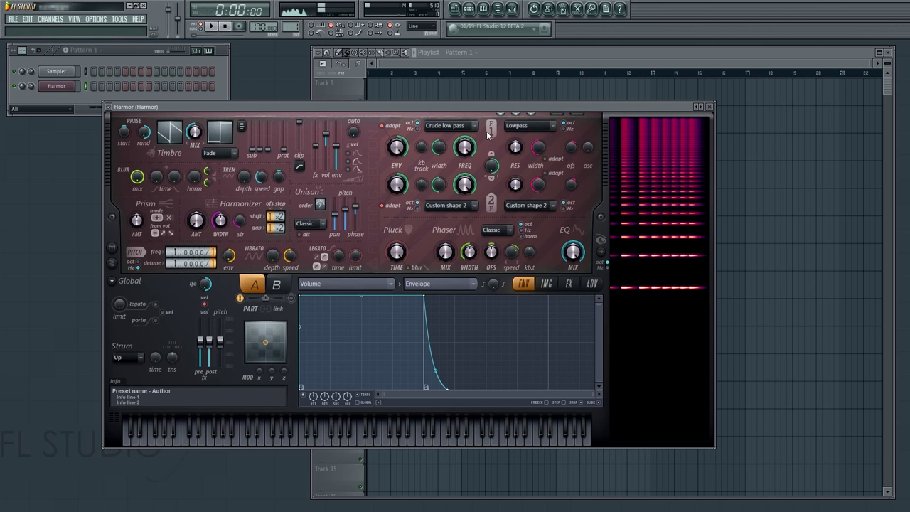
On the ADV page, change the precision setting from Average to High
left_click(591, 284)
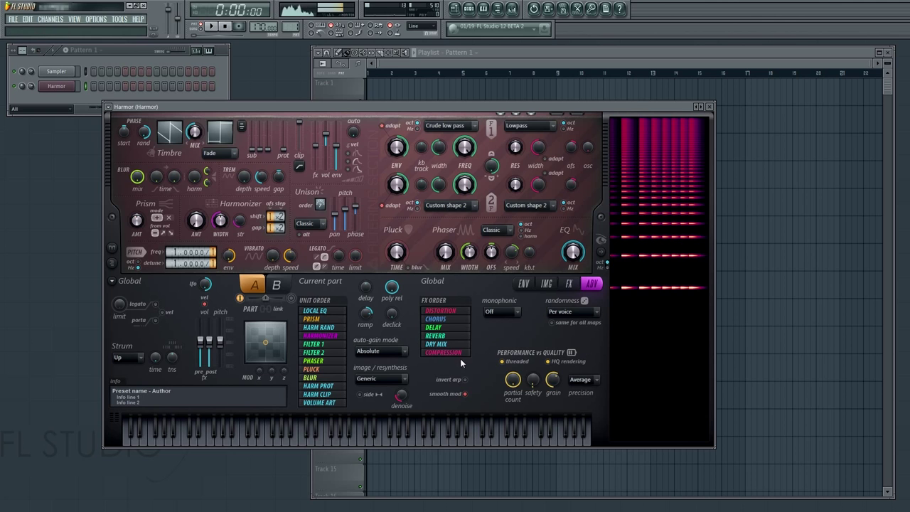
left_click(595, 381)
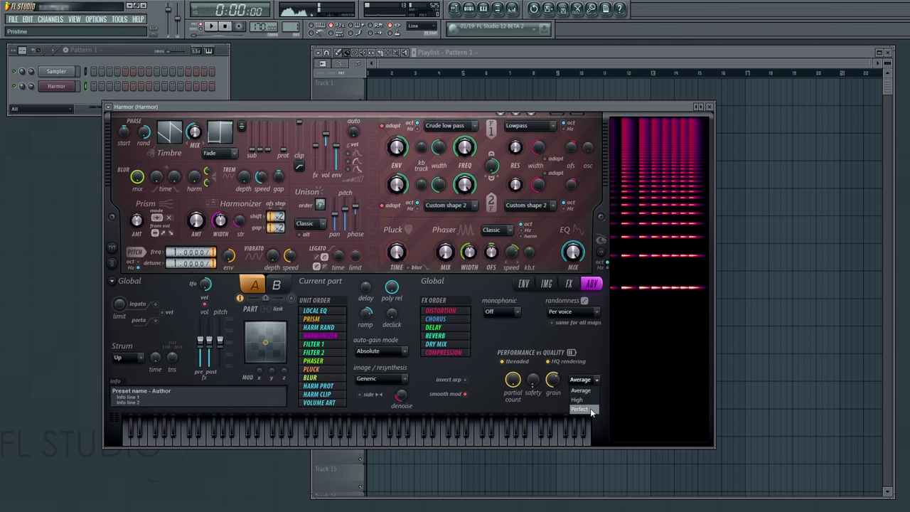
left_click(590, 401)
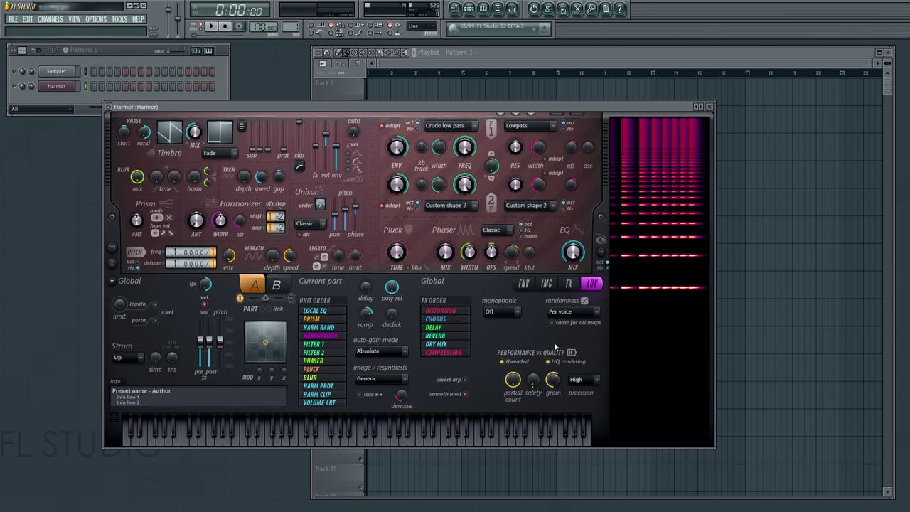
Target the envelope at Local EQ and lower its first point slightly to trim the lows
left_click(526, 284)
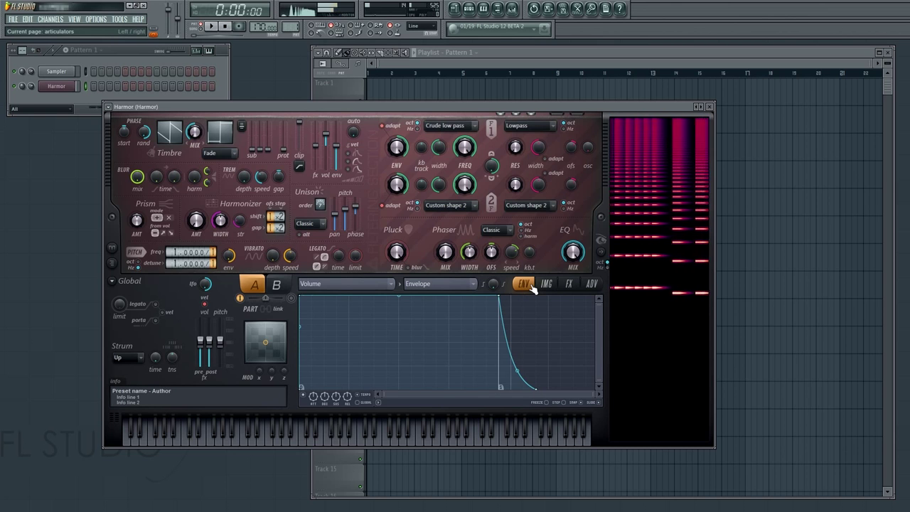
left_click(391, 284)
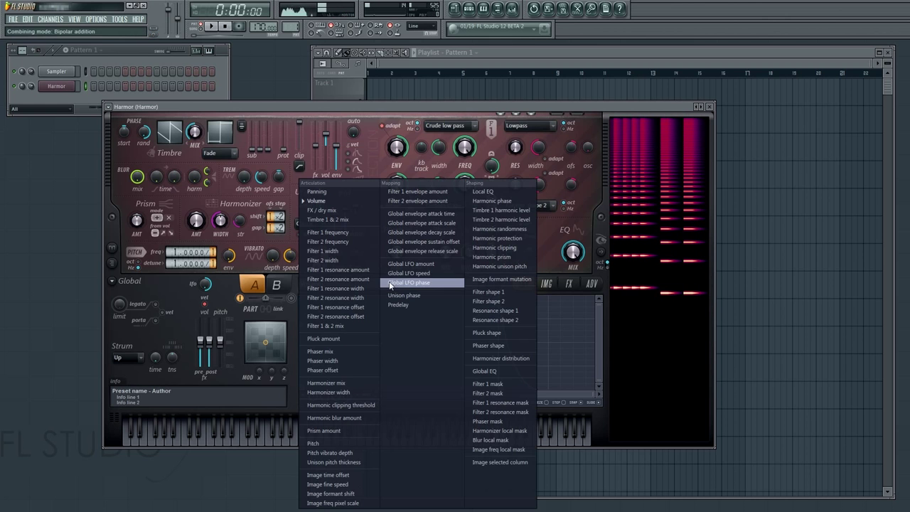
left_click(496, 193)
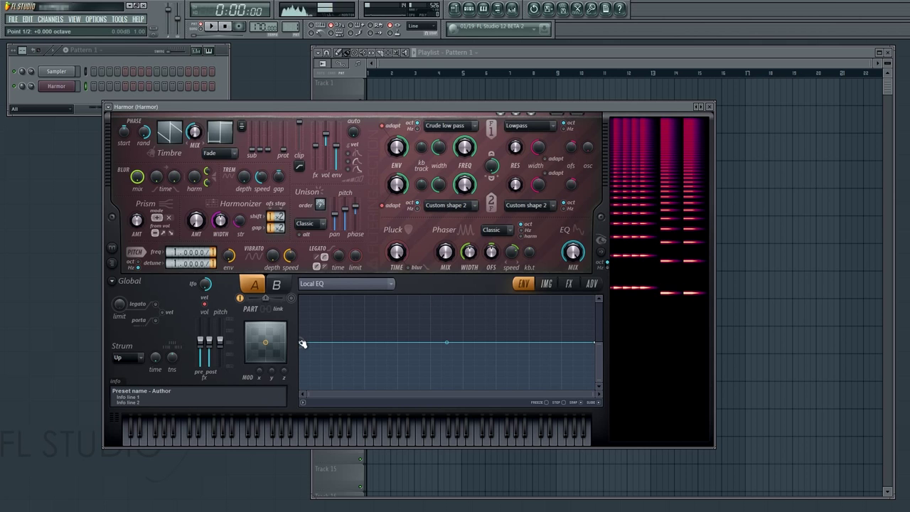
left_click_drag(302, 343, 303, 349)
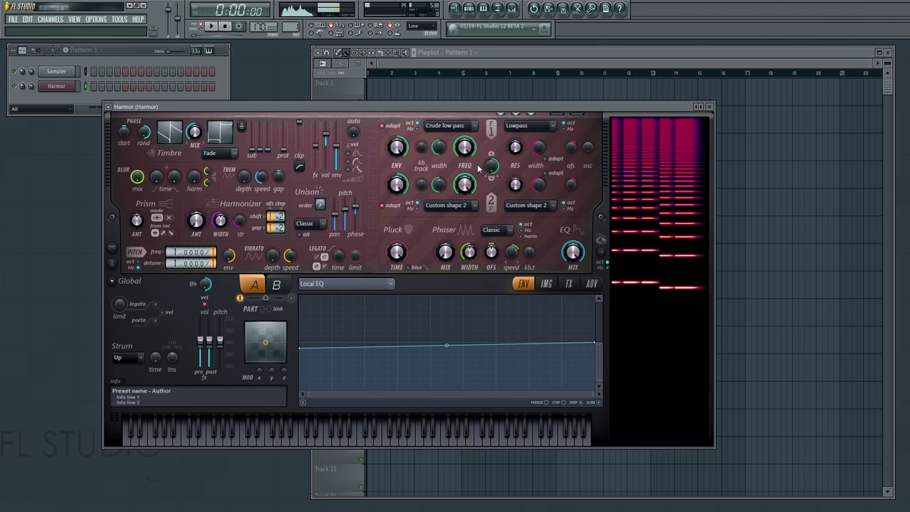
left_click_drag(451, 105, 422, 113)
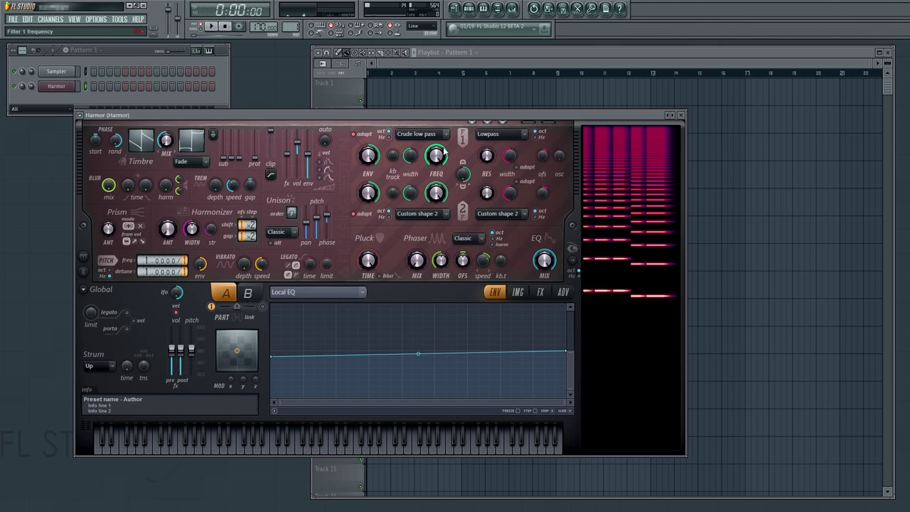
Turn filter 1's FREQ cutoff down in two adjustments
left_click_drag(444, 146, 443, 151)
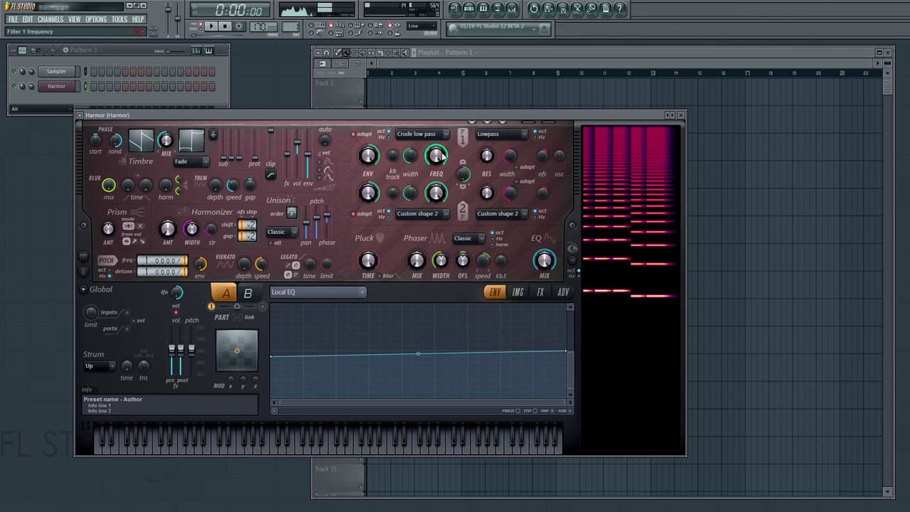
left_click_drag(441, 155, 441, 190)
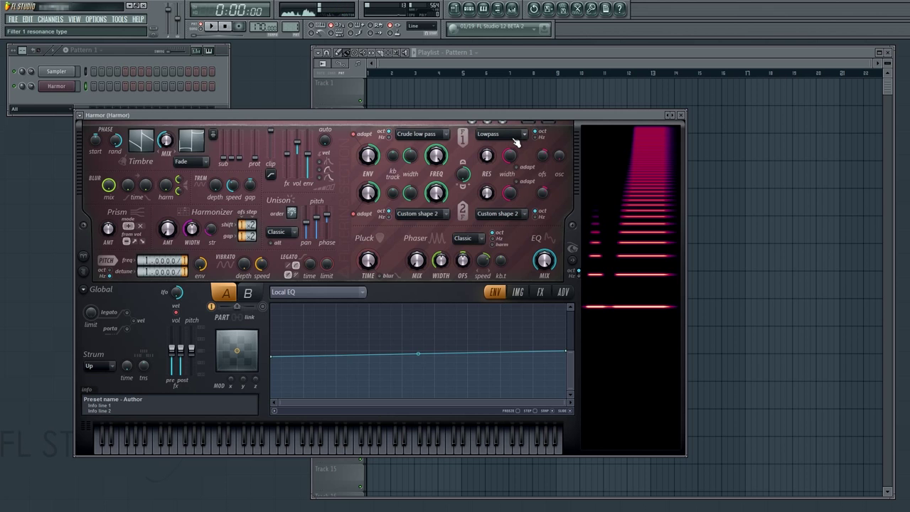
Switch filter 1 to Custom shape 1 and draw a low point, peak and dip
left_click(443, 136)
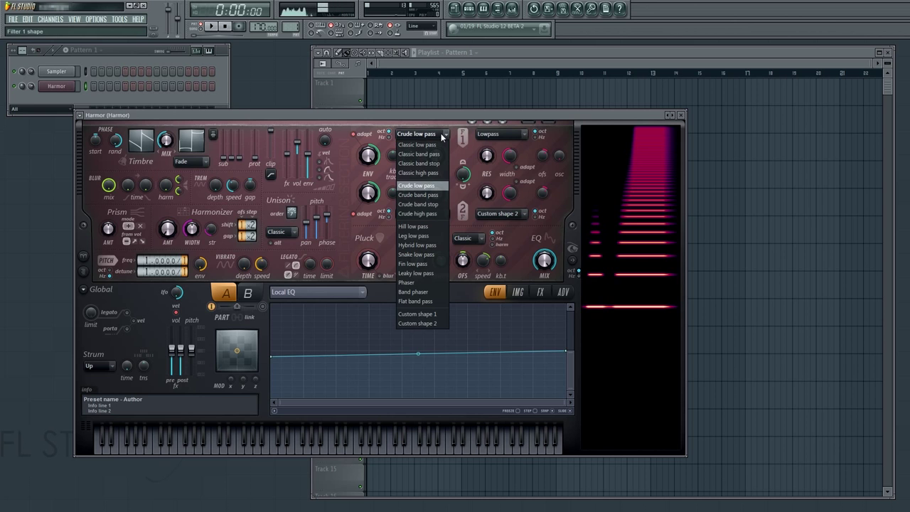
left_click(429, 314)
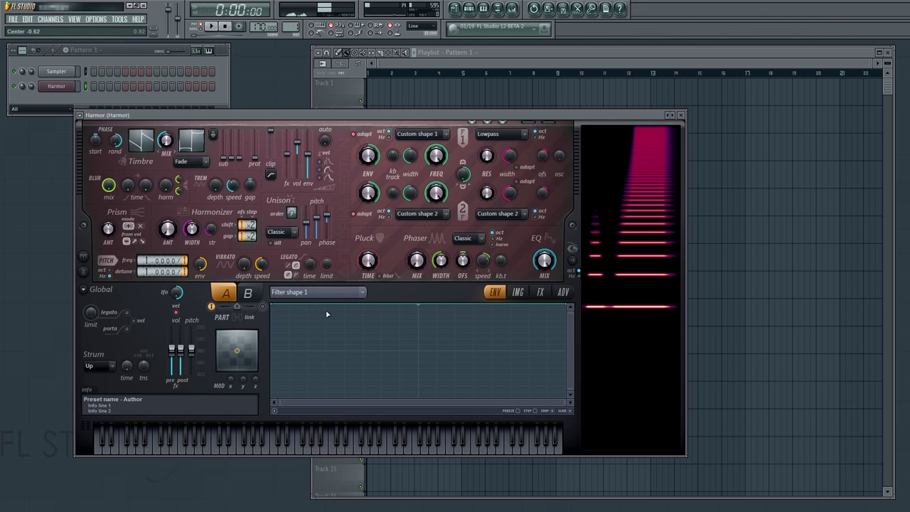
left_click(326, 390)
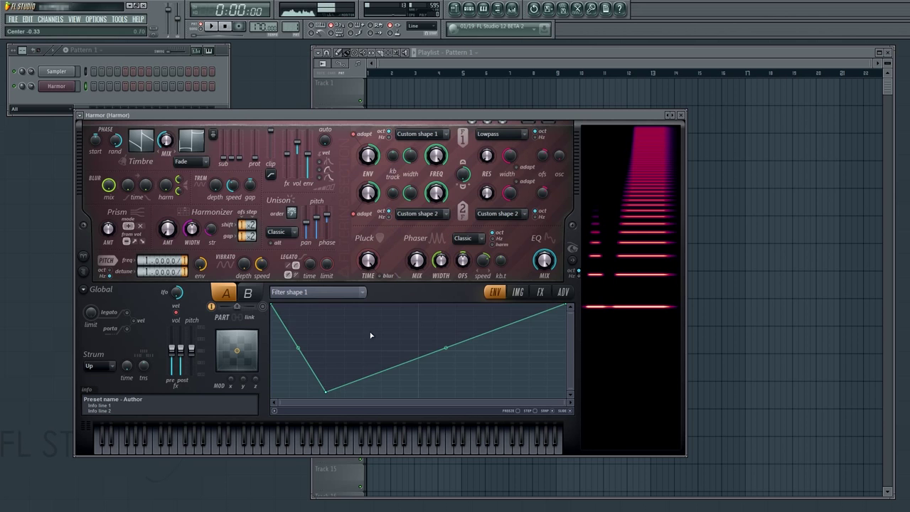
left_click(381, 306)
left_click_drag(406, 370, 418, 379)
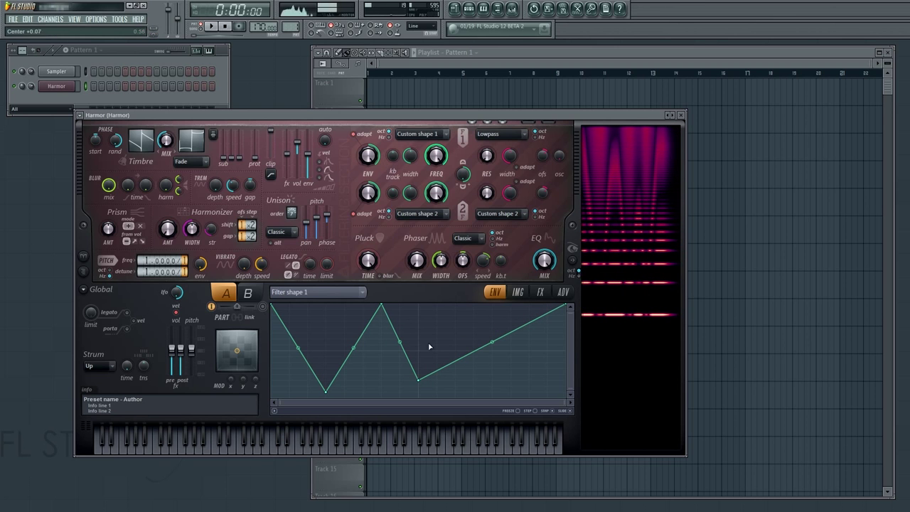
Delete the dip, peak and remaining point so the filter shape envelope is empty
right_click(418, 379)
left_click(430, 377)
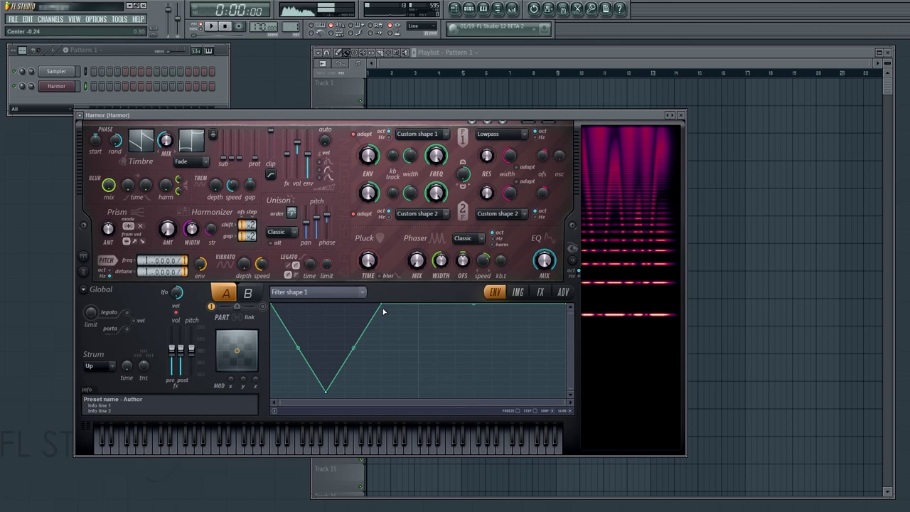
right_click(382, 308)
left_click(398, 317)
right_click(327, 391)
left_click(347, 377)
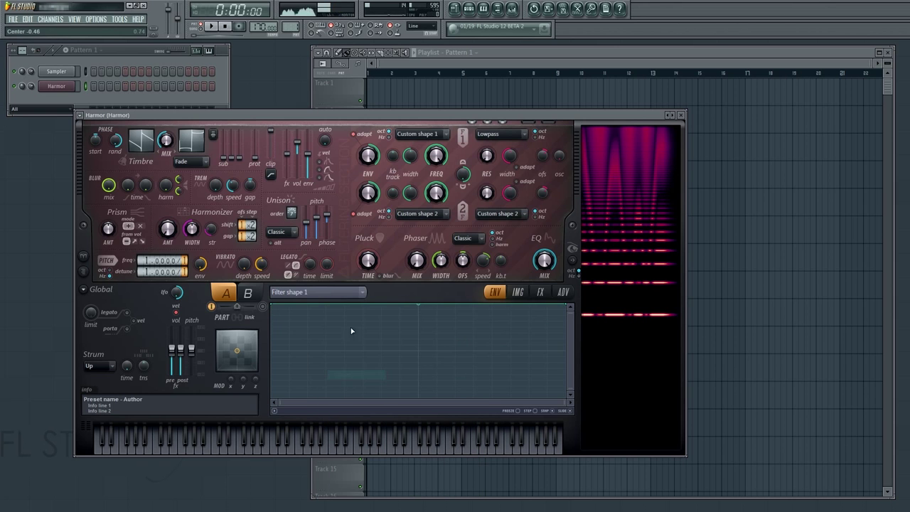
Switch filter 1 to Classic with resonance 41%, width 78% and frequency 77%
left_click(501, 137)
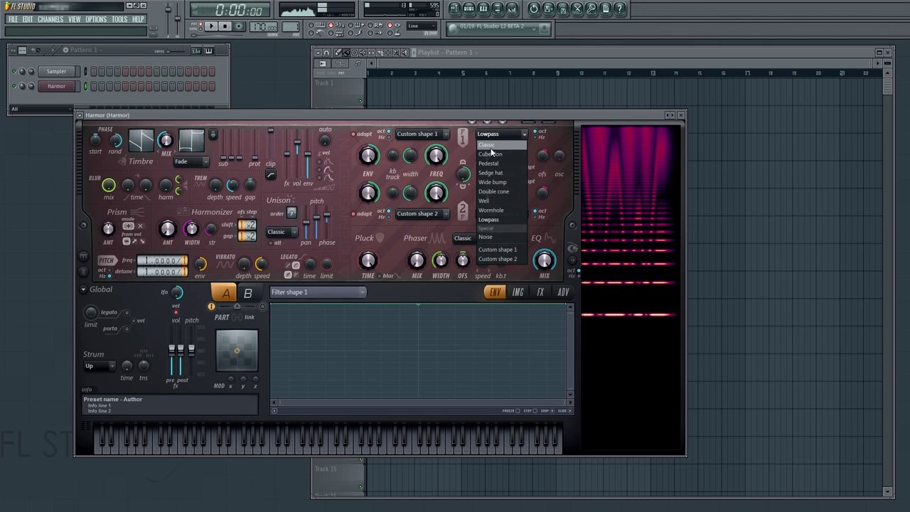
left_click(487, 145)
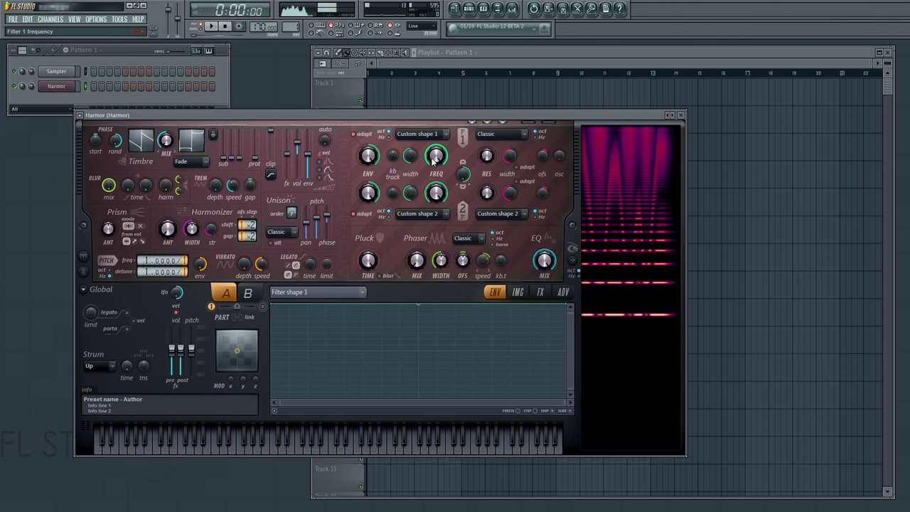
left_click_drag(486, 156, 486, 130)
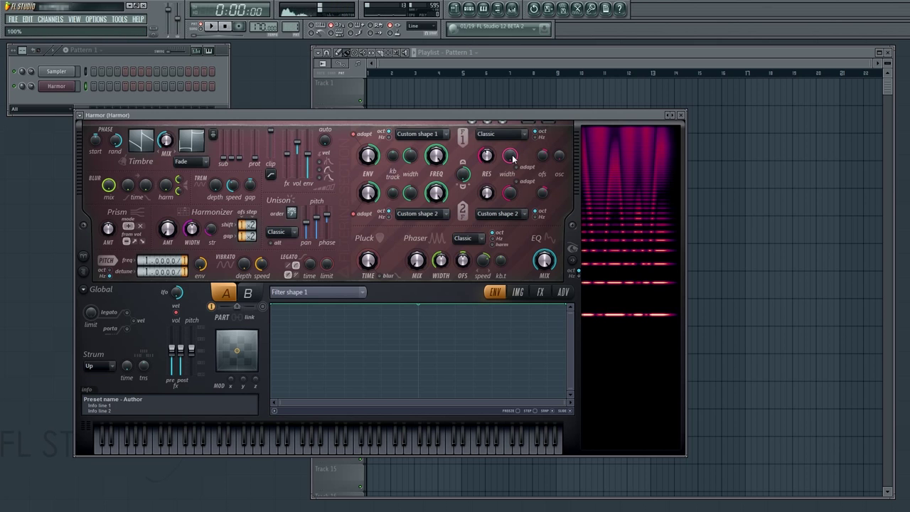
mouse_move(418, 164)
left_mouse_down()
mouse_move(418, 152)
mouse_move(418, 174)
left_mouse_up()
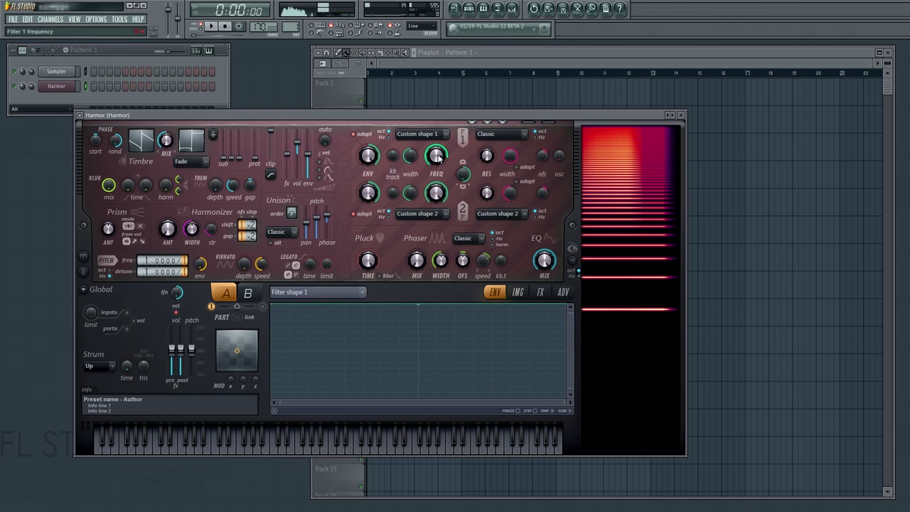
left_click_drag(439, 158, 439, 167)
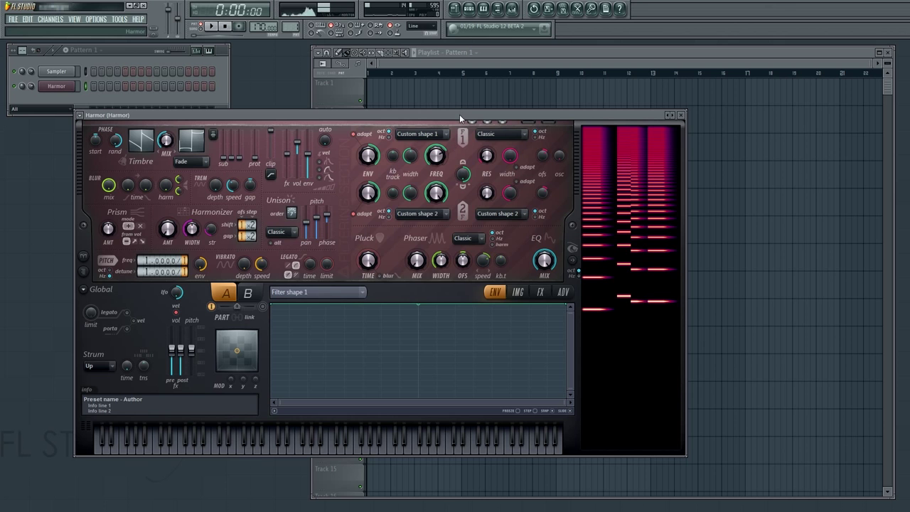
left_click_drag(459, 115, 452, 100)
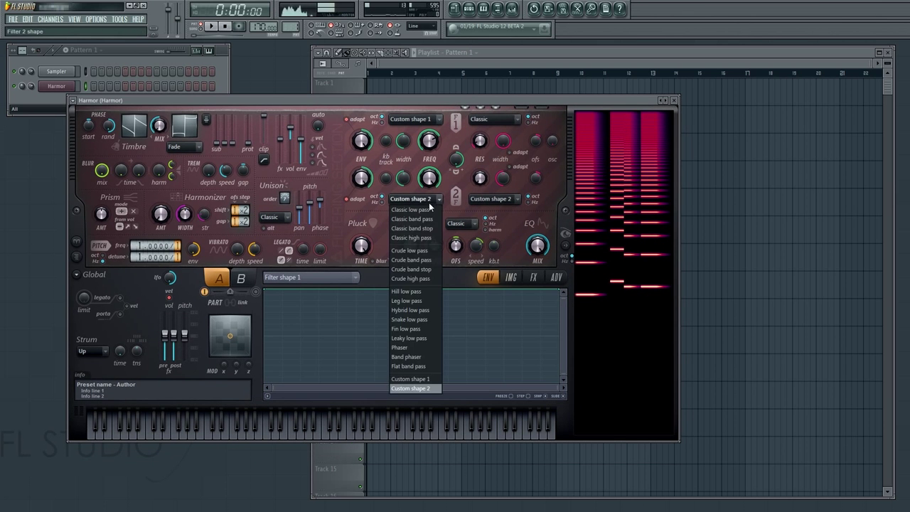
Set filter 2 to Classic low pass at 89% frequency with a falling envelope, then audition a note
left_click(429, 209)
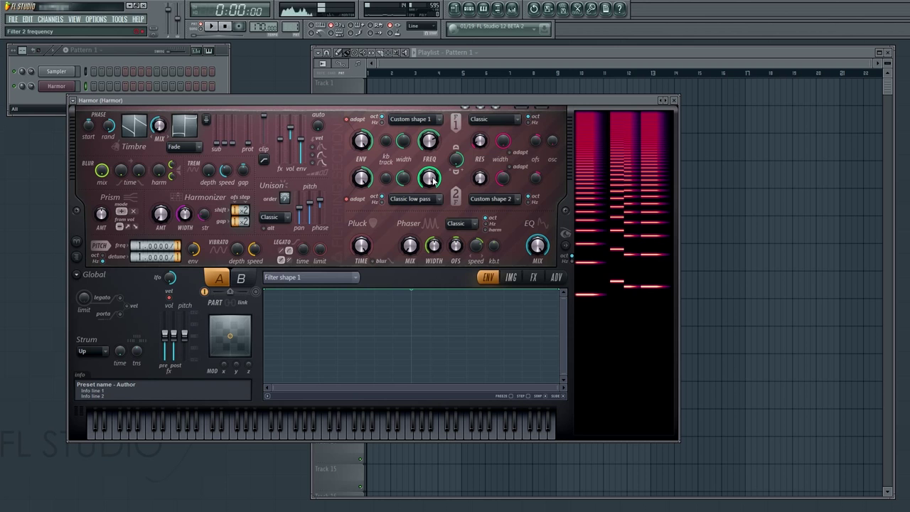
left_click_drag(432, 181, 432, 150)
right_click(432, 178)
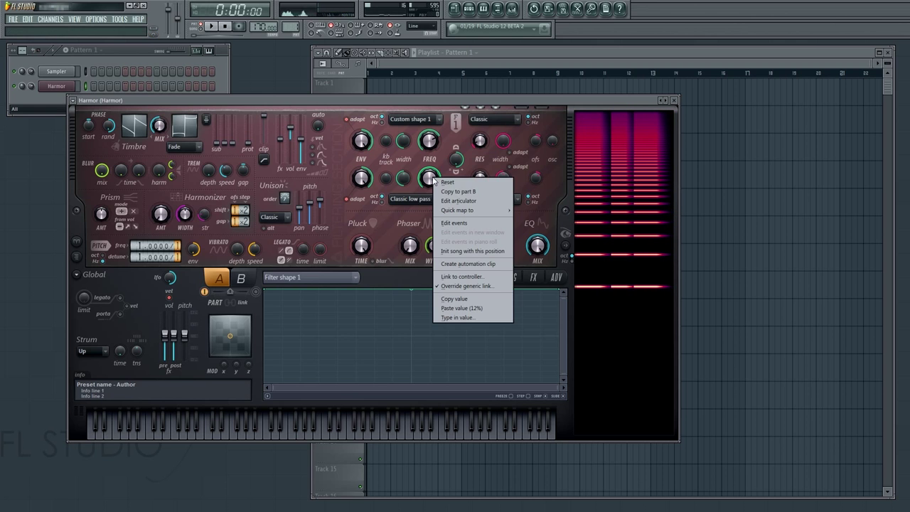
left_click(469, 202)
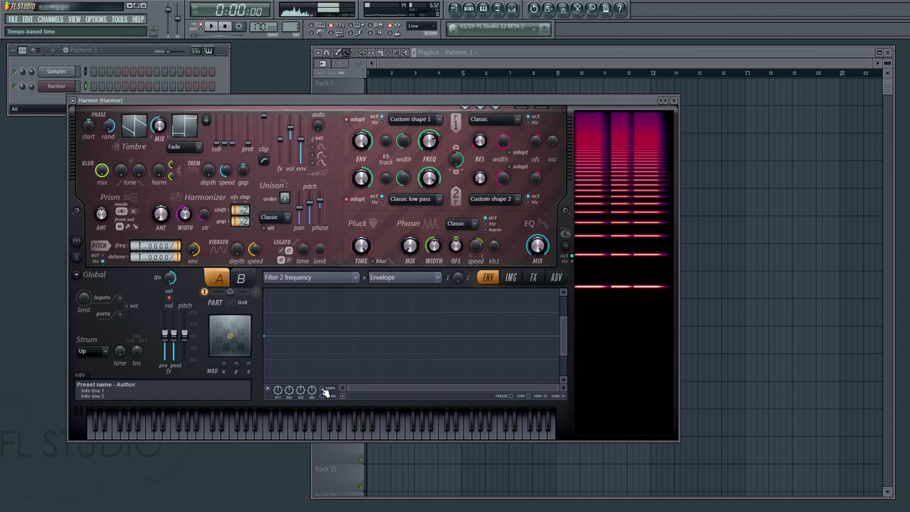
right_click(340, 337)
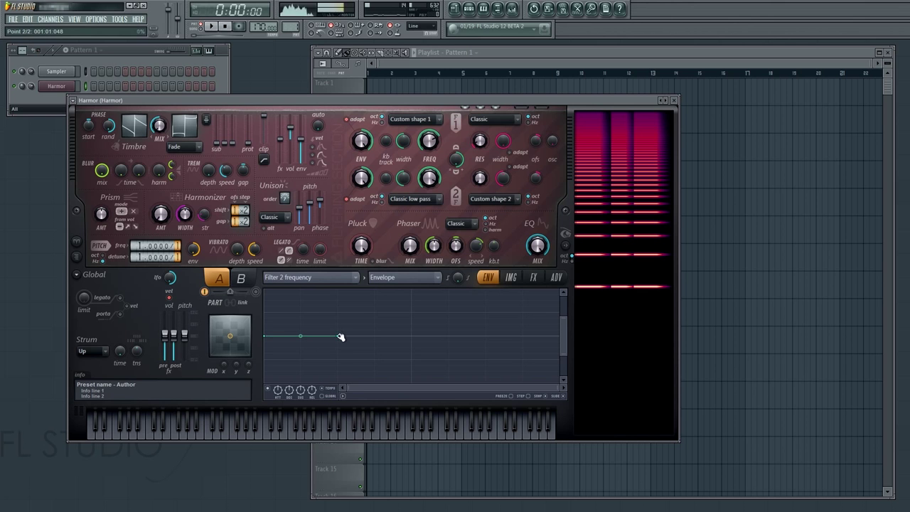
left_click_drag(264, 336, 267, 297)
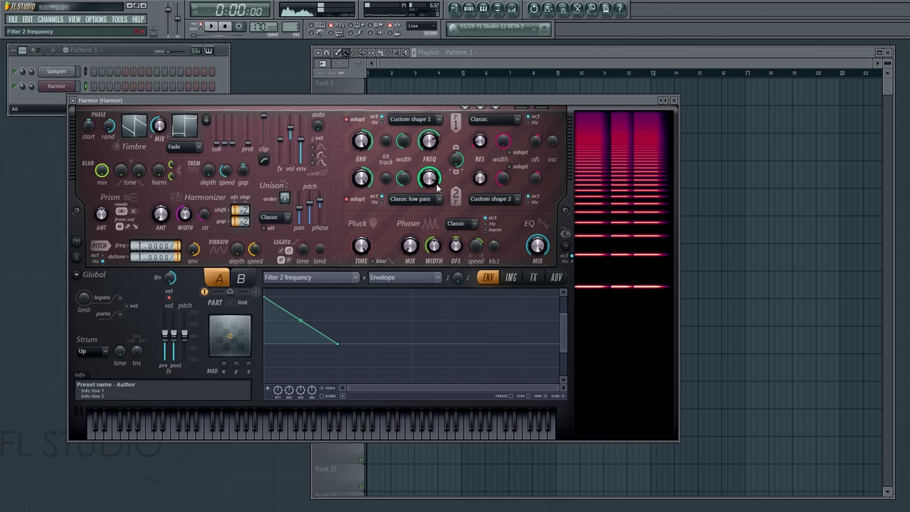
key("b")
key("b")
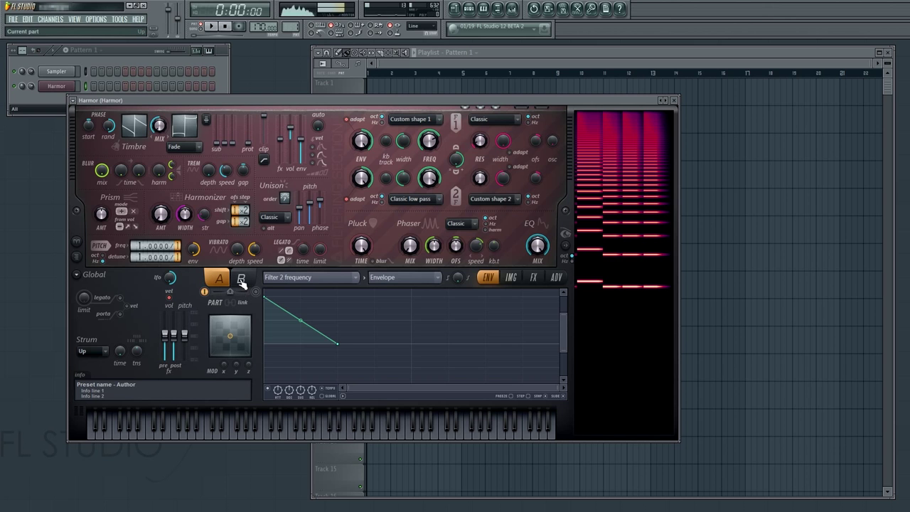
Copy part A from the Global menu, paste it into part B, and compare A and B
left_click(76, 276)
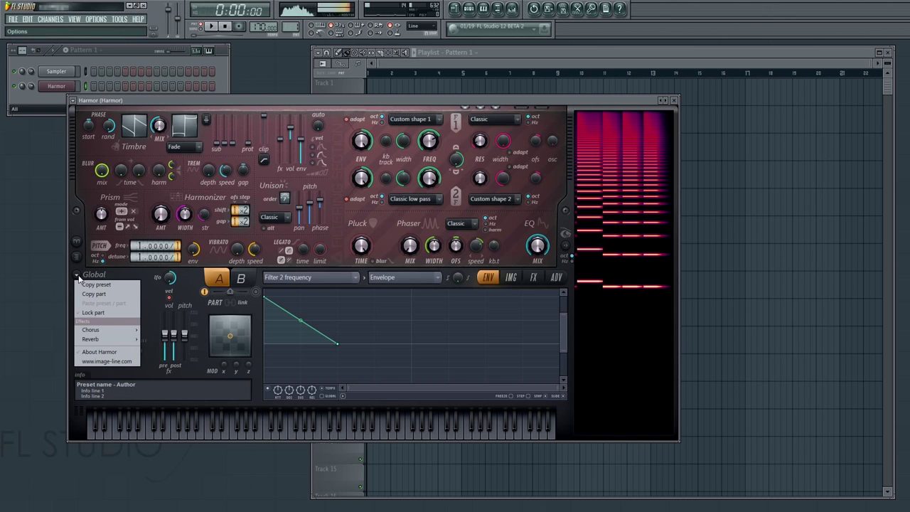
left_click(103, 295)
left_click(241, 278)
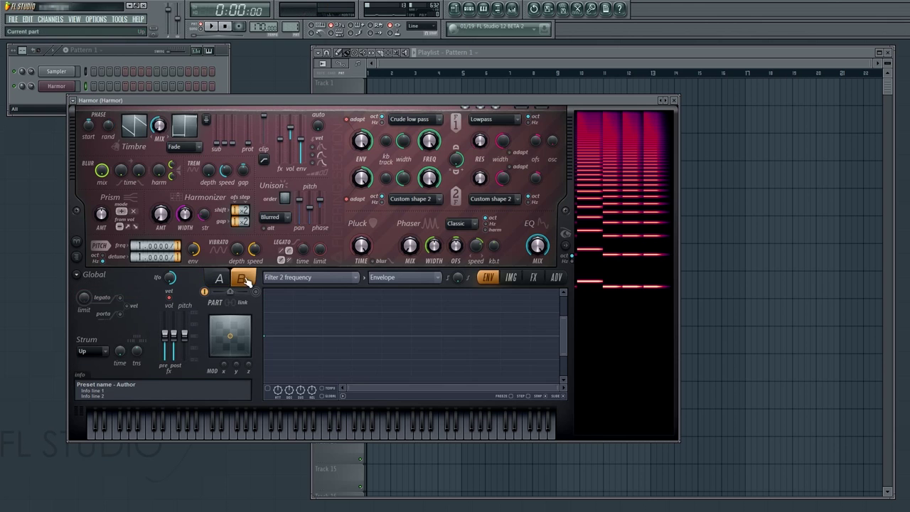
left_click(77, 275)
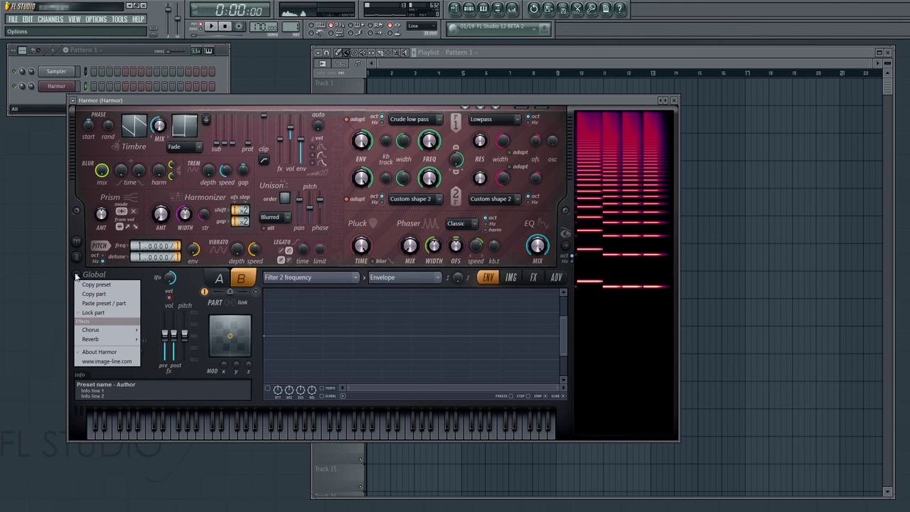
left_click(120, 304)
left_click(219, 278)
left_click(241, 278)
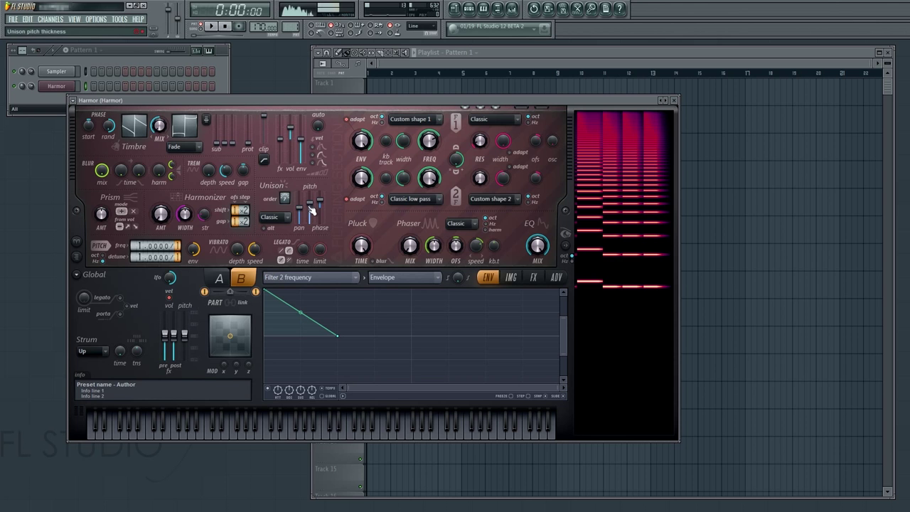
Raise part B's unison pitch to 67% and detune its pitch frequency up to about 1.0150
left_click_drag(313, 208, 312, 201)
left_click_drag(154, 245, 154, 239)
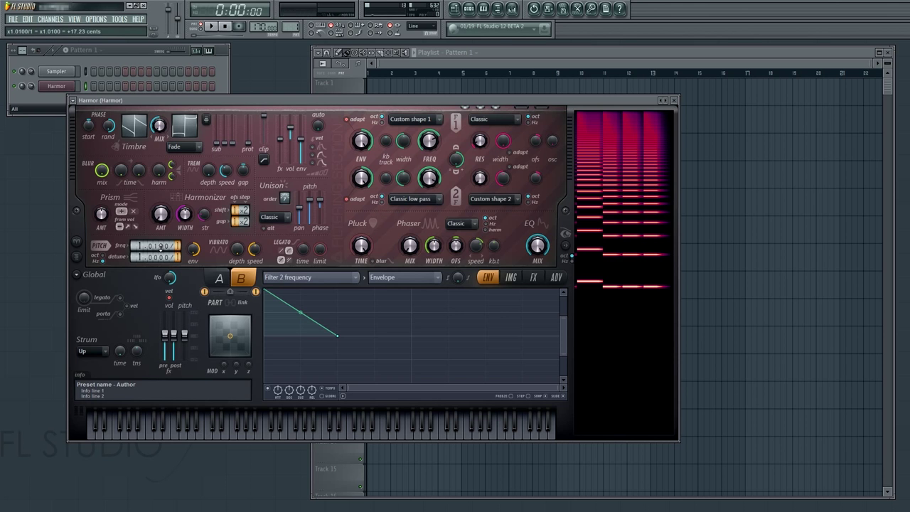
left_click_drag(162, 246, 162, 242)
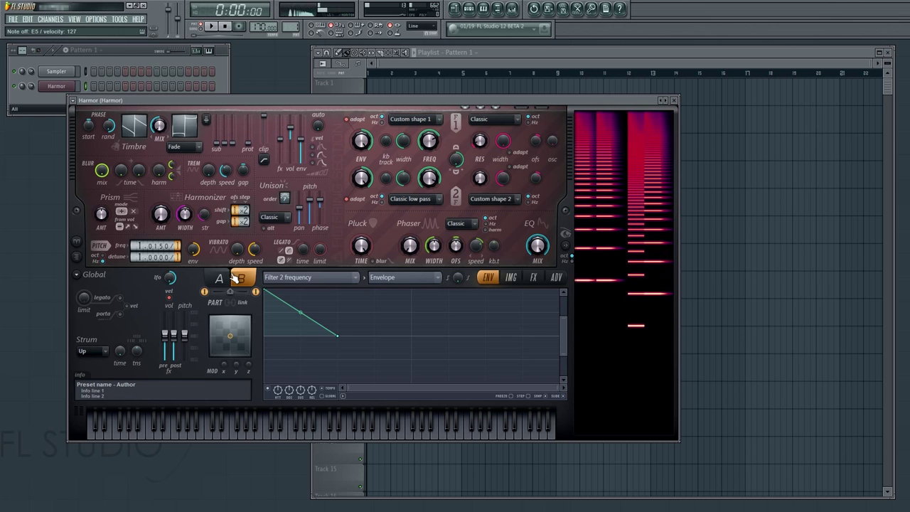
Give part B Softsat distortion with its filter fully open and amount at 38%
left_click(534, 278)
left_click(339, 303)
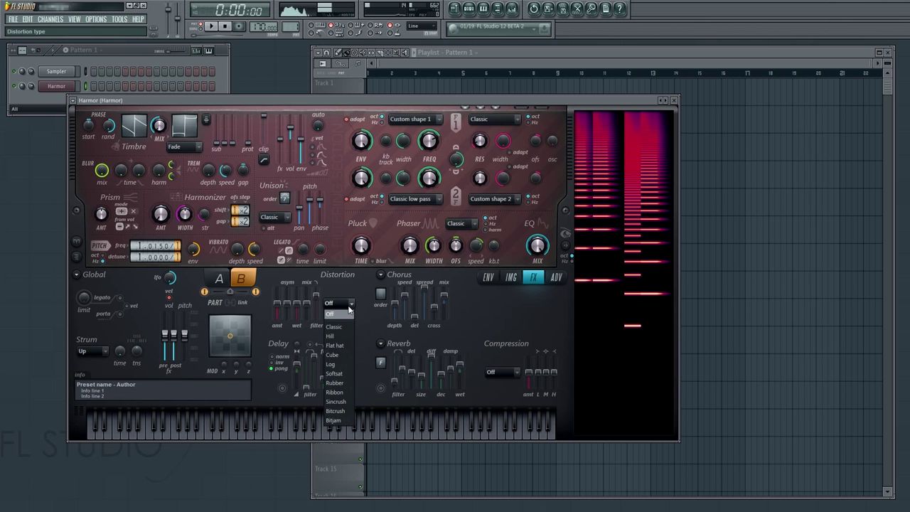
left_click(346, 374)
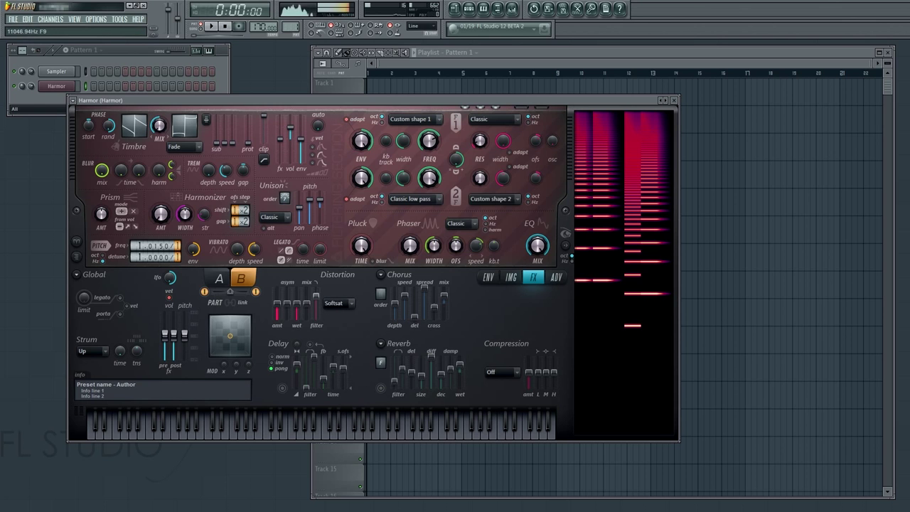
left_click_drag(316, 294, 315, 285)
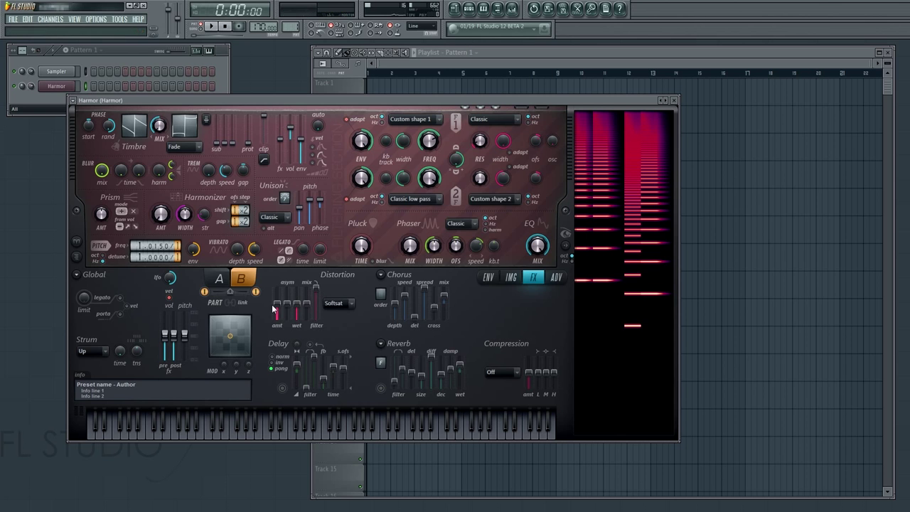
left_click_drag(274, 310, 277, 315)
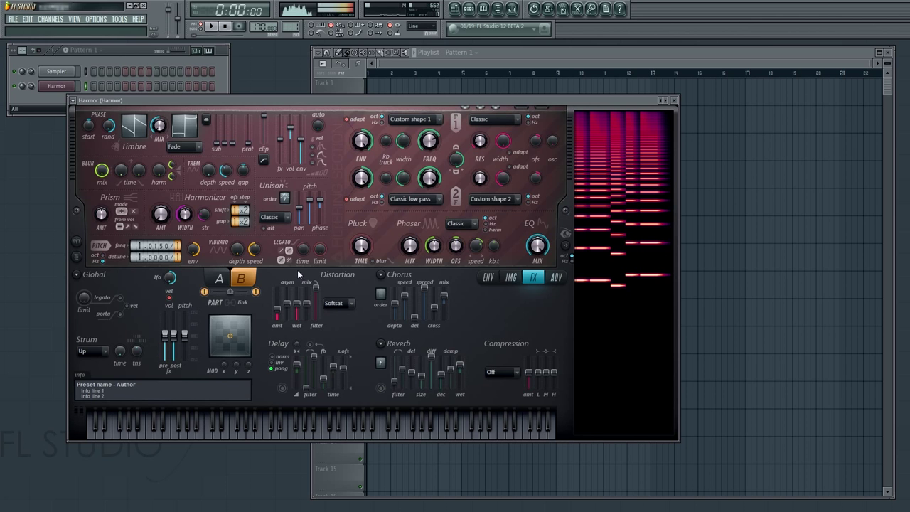
Load the Hardcore Riff 2 MIDI file onto the Harmor channel and view it in the piano roll
left_click(487, 278)
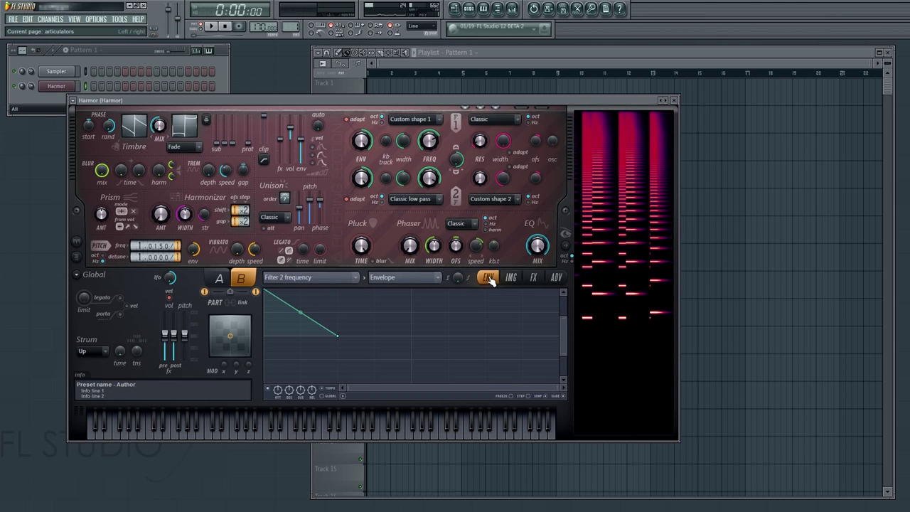
left_click(498, 8)
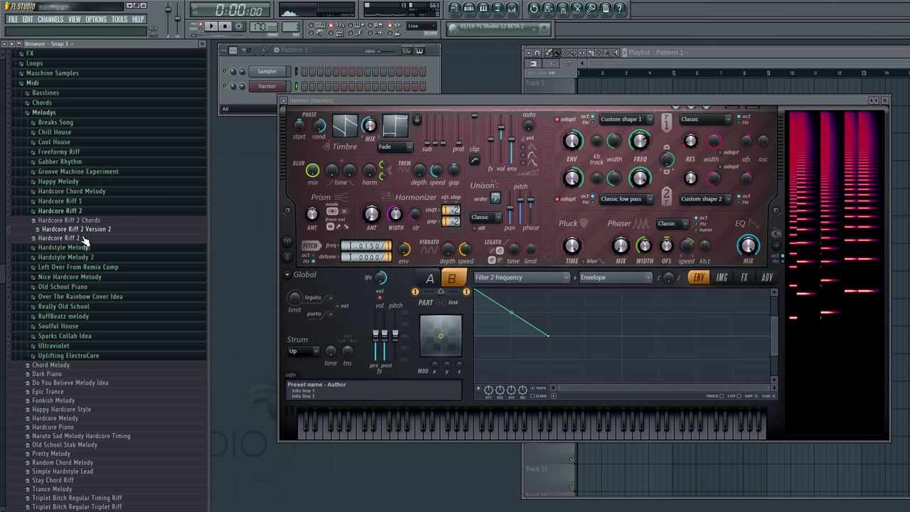
left_click_drag(81, 241, 267, 87)
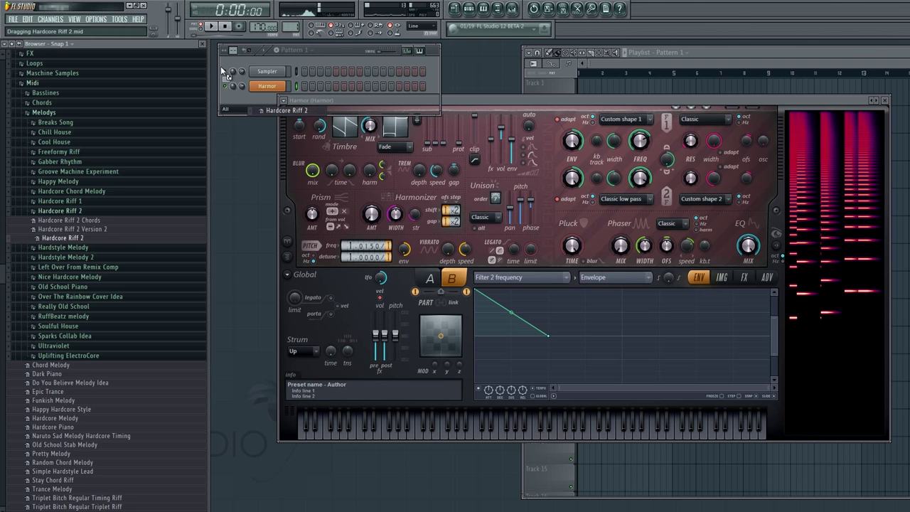
left_click_drag(220, 66, 220, 66)
left_click(201, 43)
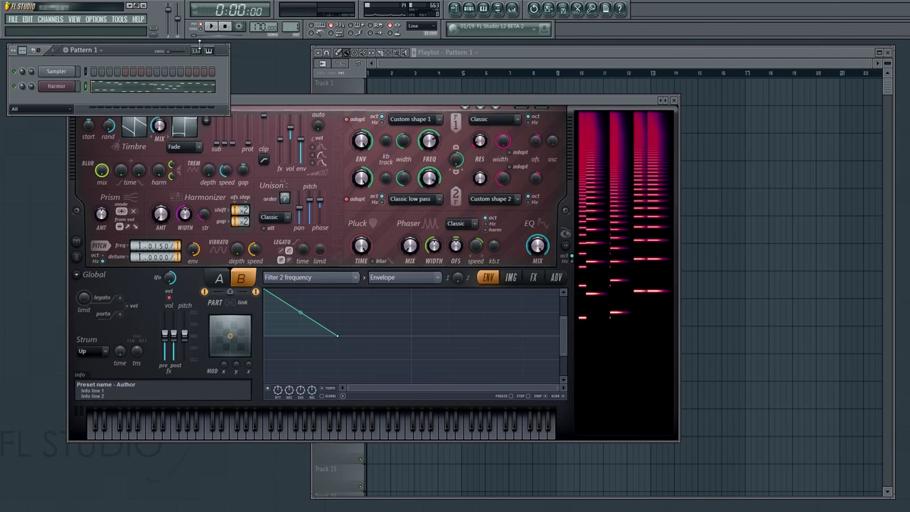
left_click(173, 89)
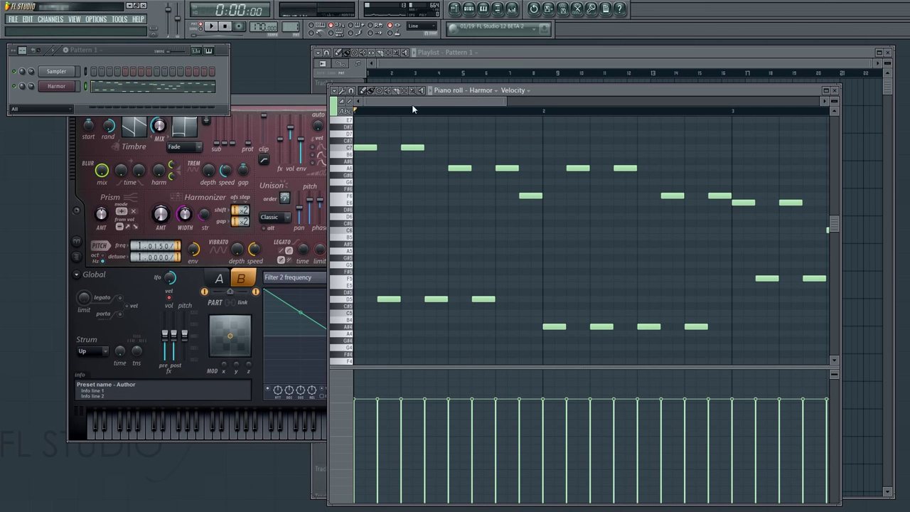
Transpose the whole melody down about nine semitones and audition it
key("space")
key("space")
left_click_drag(555, 89, 539, 90)
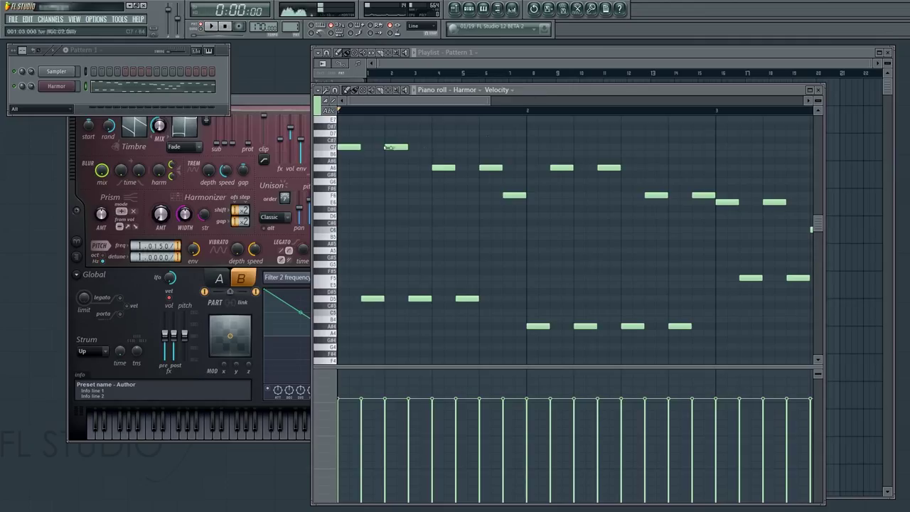
key("ctrl+a")
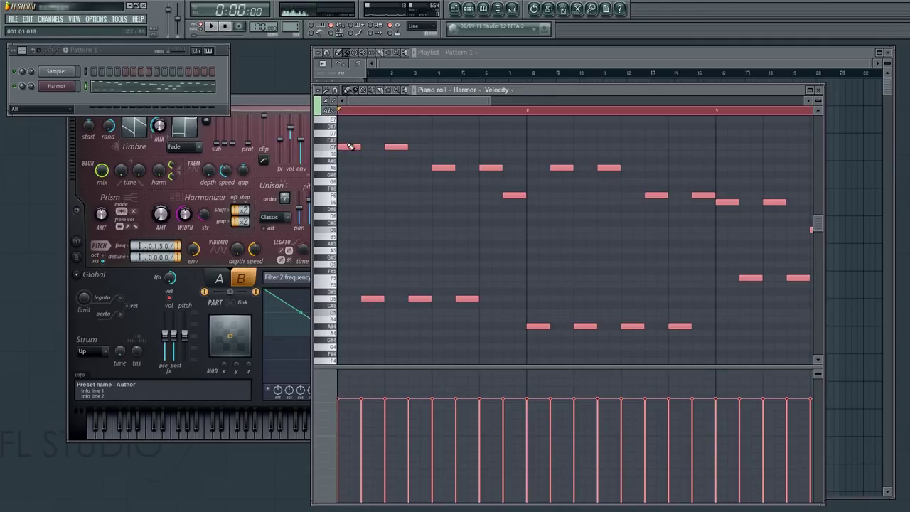
left_click_drag(343, 147, 336, 265)
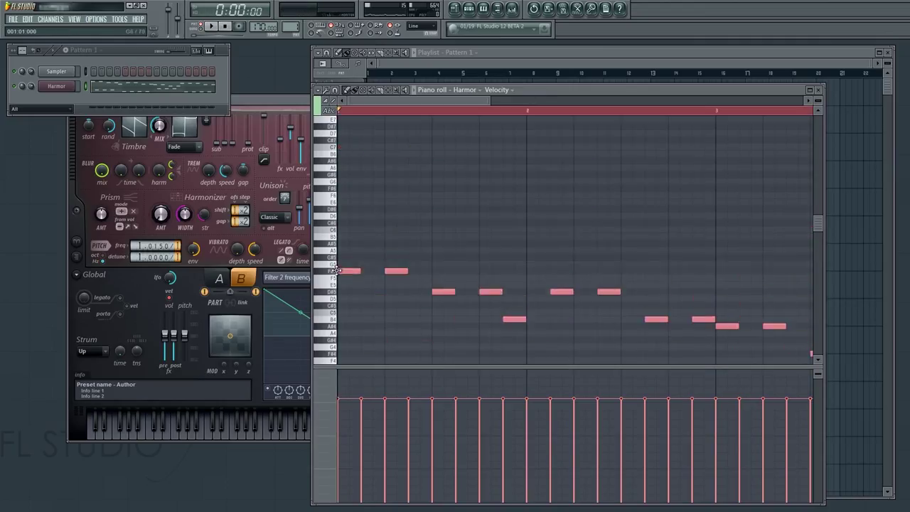
scroll(336, 270, "down", 2)
key("space")
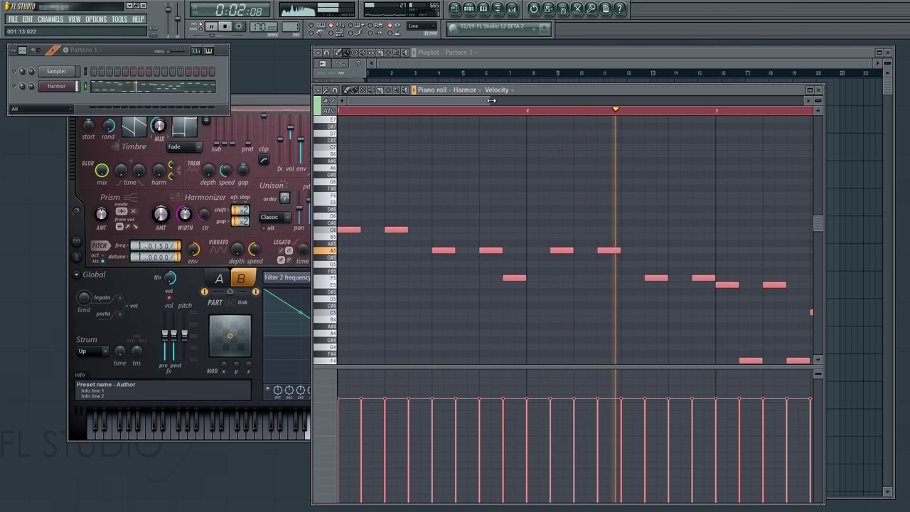
left_click_drag(489, 101, 626, 101)
scroll(476, 187, "down", 4)
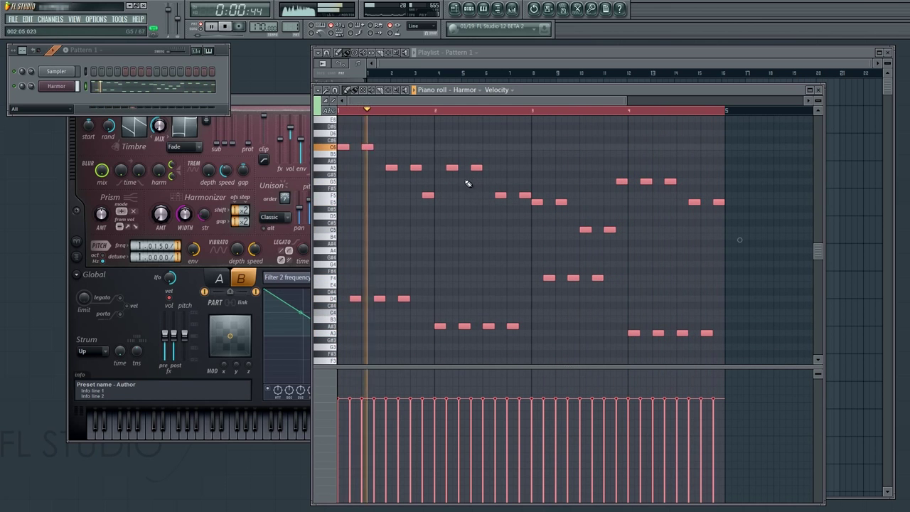
key("space")
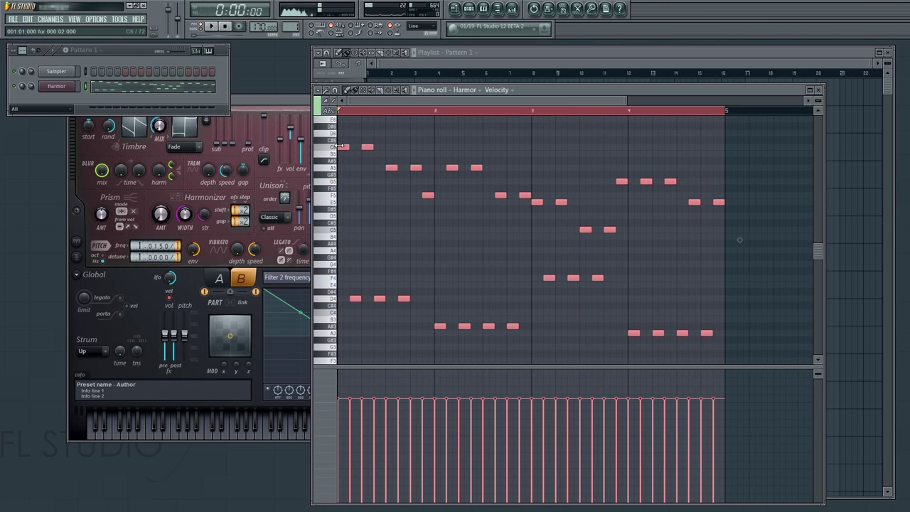
Move all notes down about five more semitones, replay the melody, then deselect the notes
left_click_drag(355, 299, 350, 334)
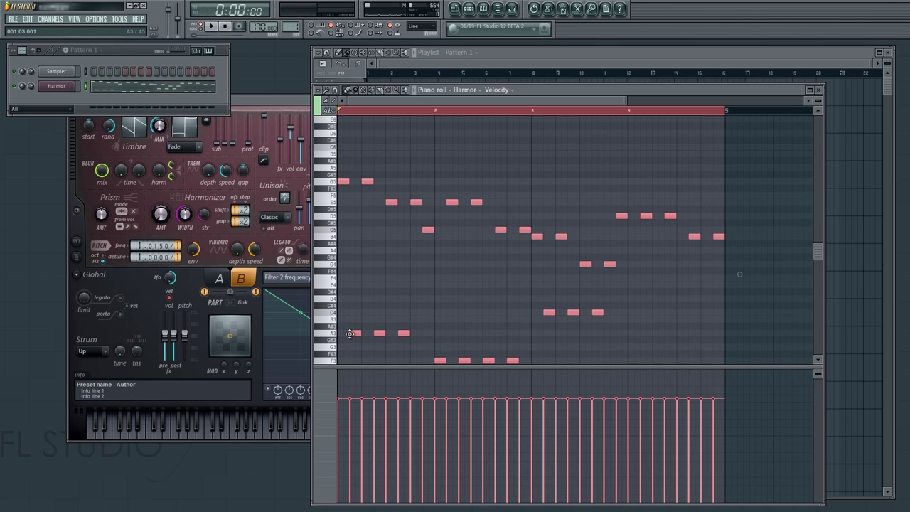
scroll(440, 260, "down", 4)
scroll(436, 260, "up", 3)
key("space")
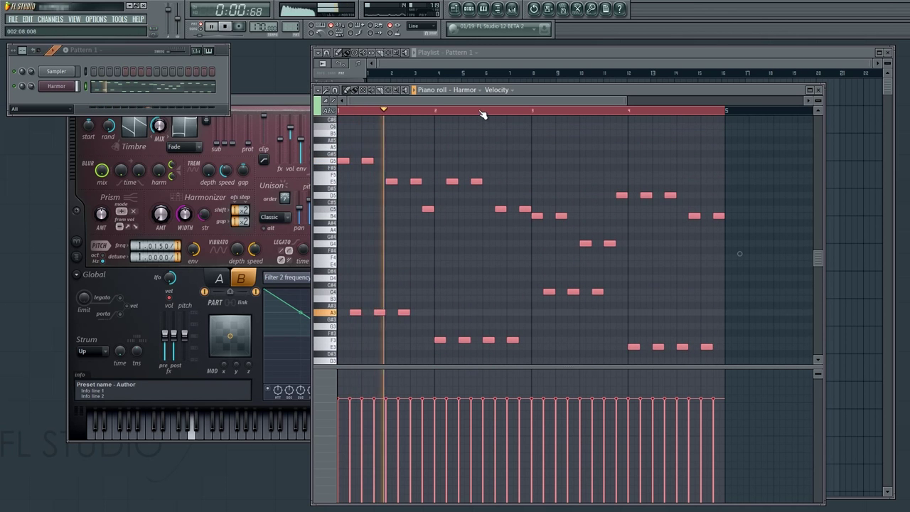
key("ctrl+d")
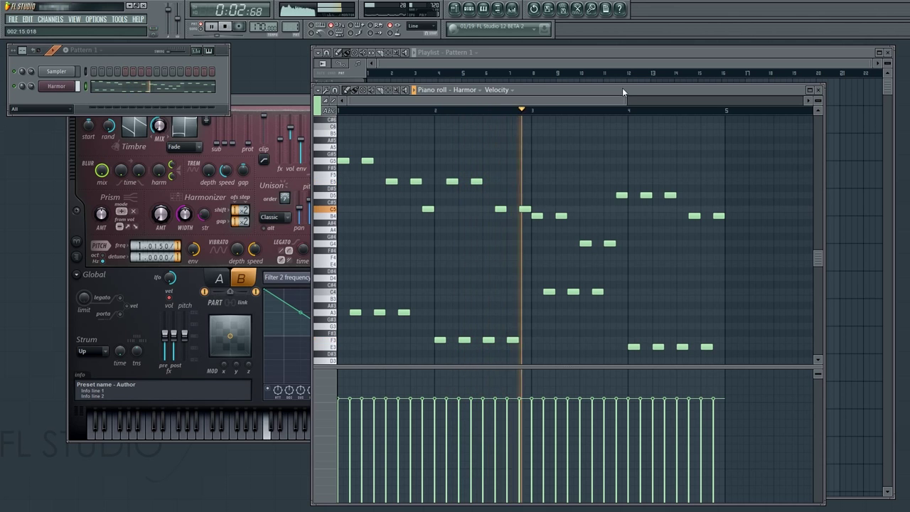
Zoom the piano roll out and bring Harmor forward with part A selected for editing
left_click_drag(624, 100, 679, 100)
left_click_drag(288, 100, 223, 98)
left_click(156, 276)
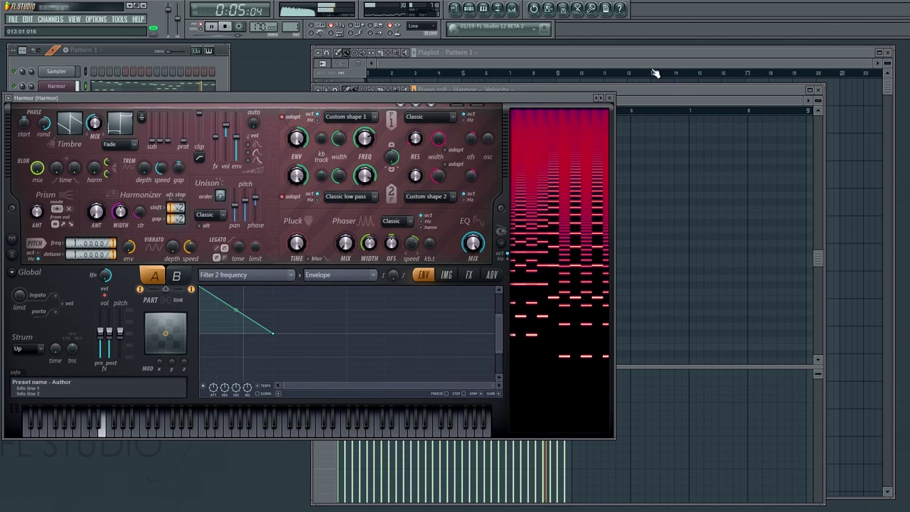
key("space")
key("F7")
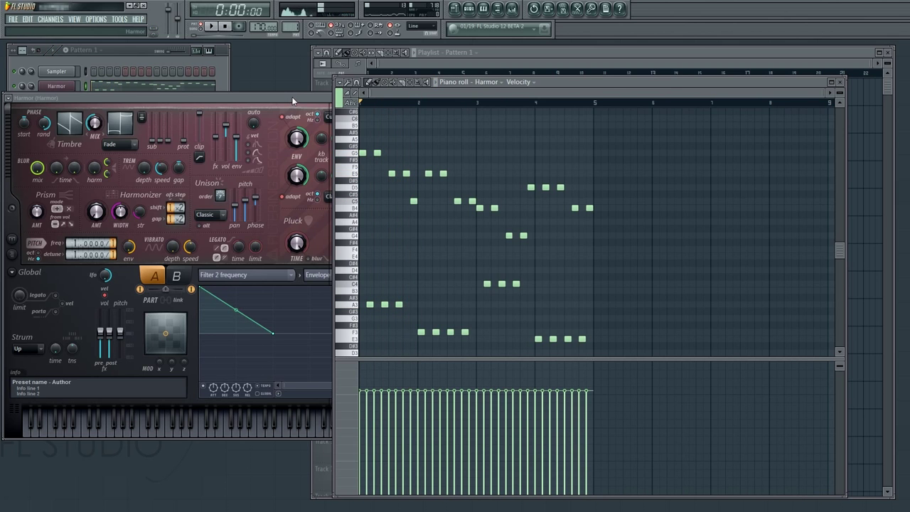
left_click_drag(291, 100, 373, 116)
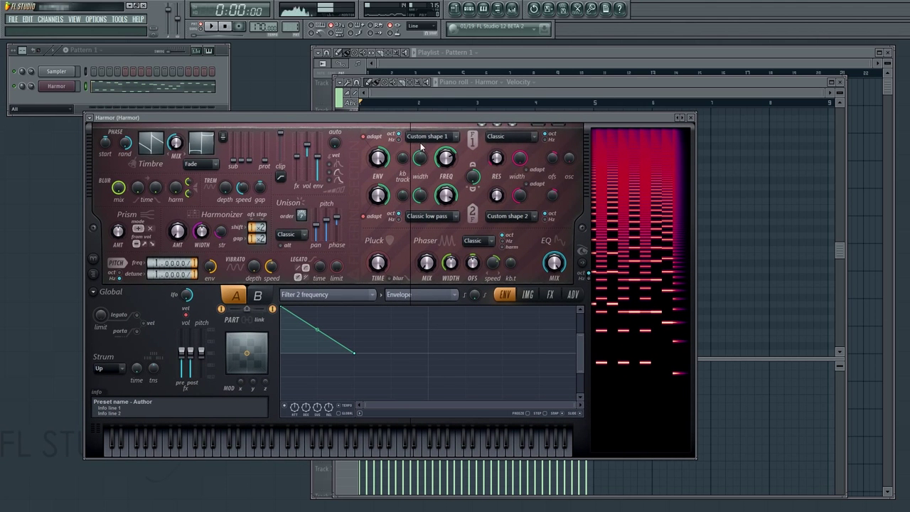
left_click_drag(425, 114, 357, 103)
left_click(190, 287)
left_click(170, 286)
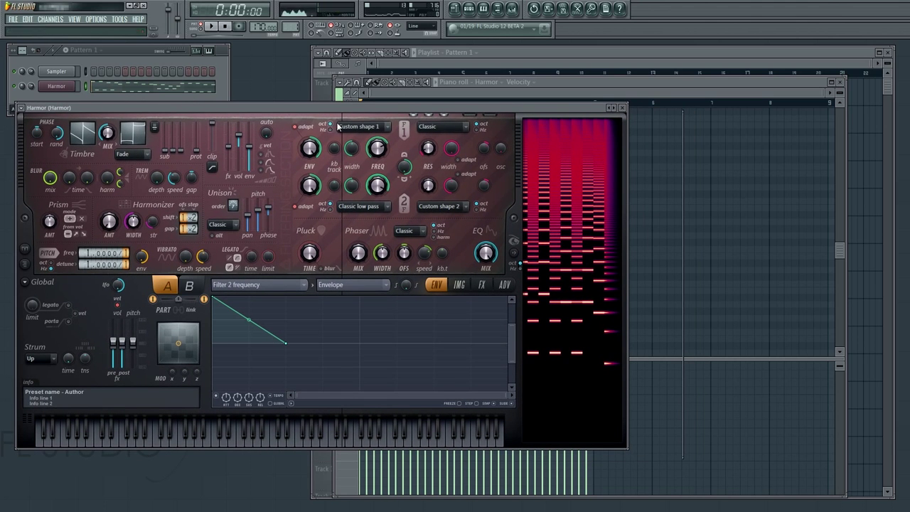
left_click(348, 96)
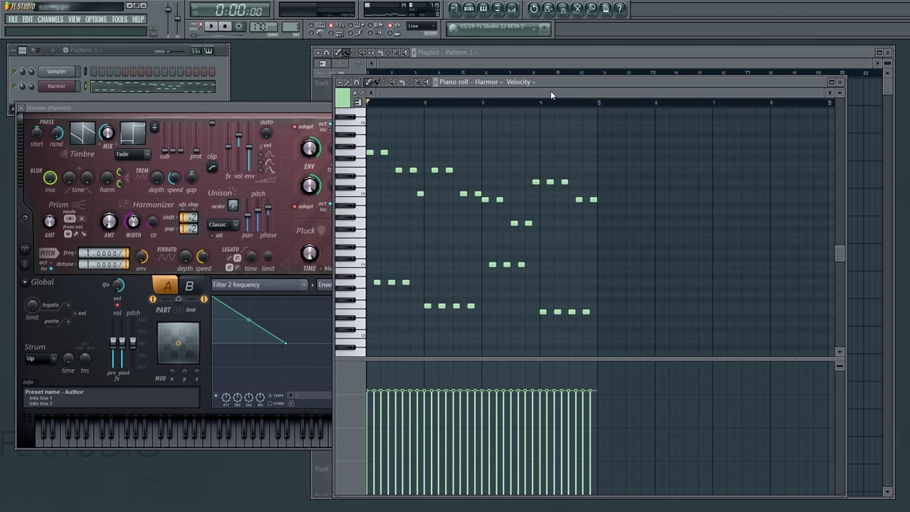
left_click_drag(569, 79, 617, 76)
left_click_drag(356, 105, 333, 90)
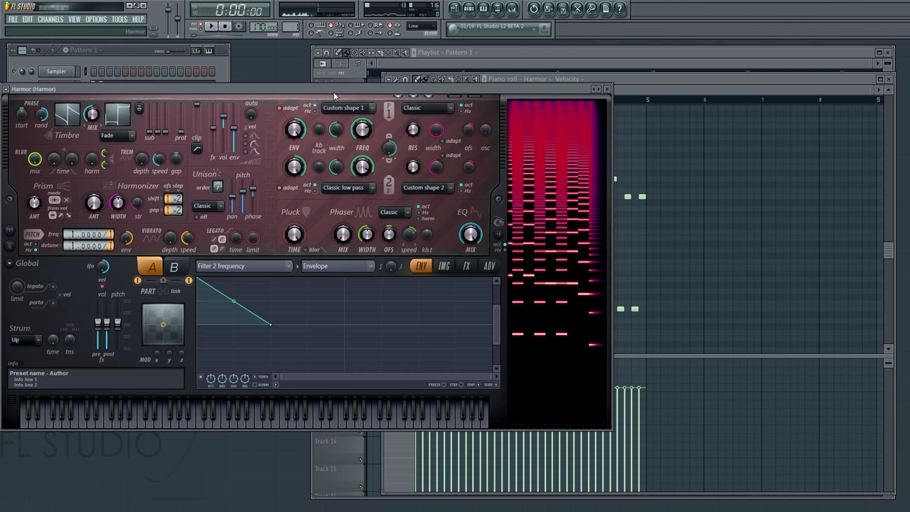
left_click_drag(334, 92, 370, 102)
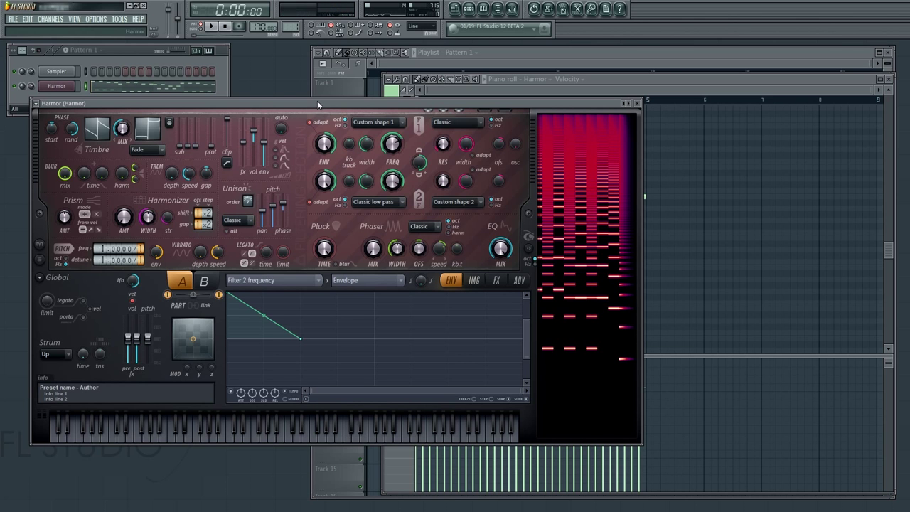
left_click_drag(317, 100, 294, 92)
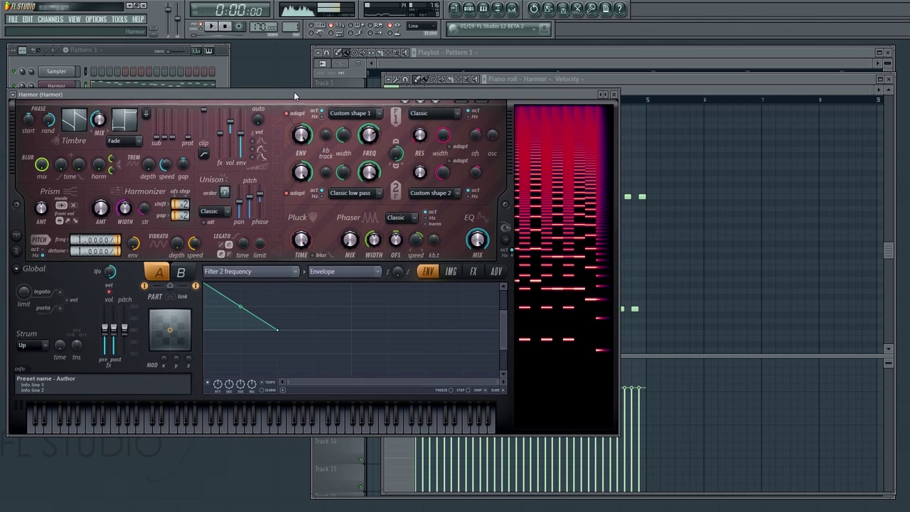
Enable Harmor's reverb with filter 6523.18 Hz, size 75%, predelay 0:02 and high damping 4303.69 Hz
left_click(470, 273)
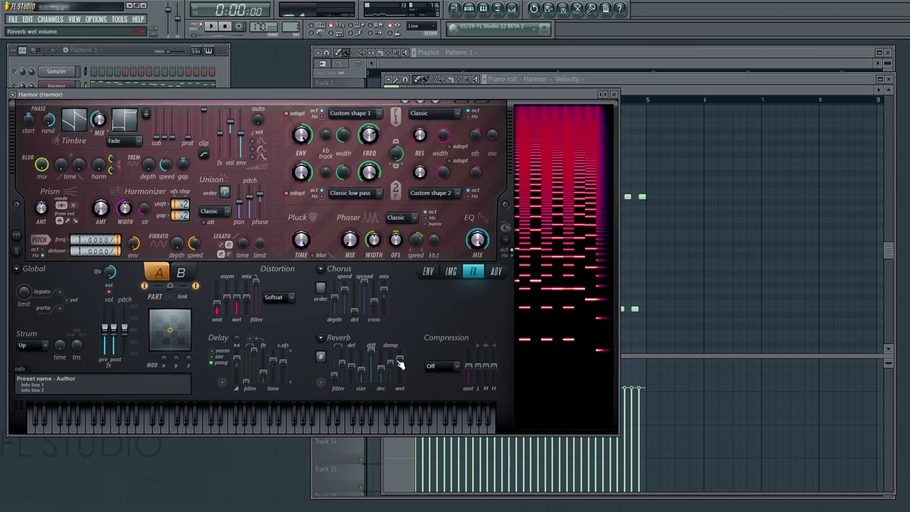
left_click(321, 382)
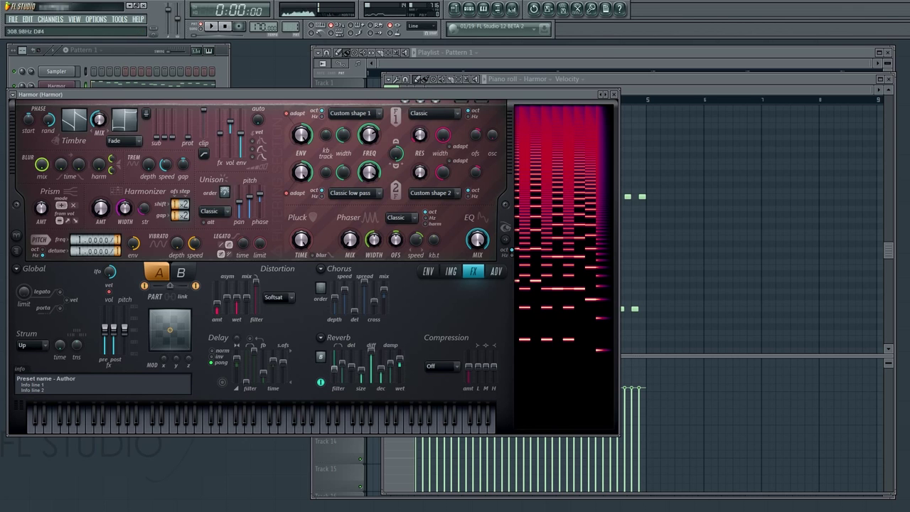
left_click_drag(340, 369, 341, 355)
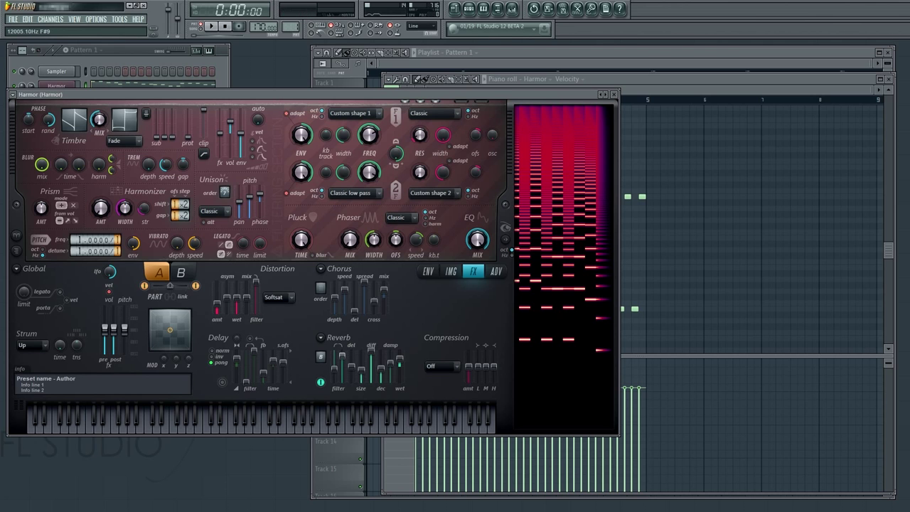
left_click_drag(361, 375, 380, 369)
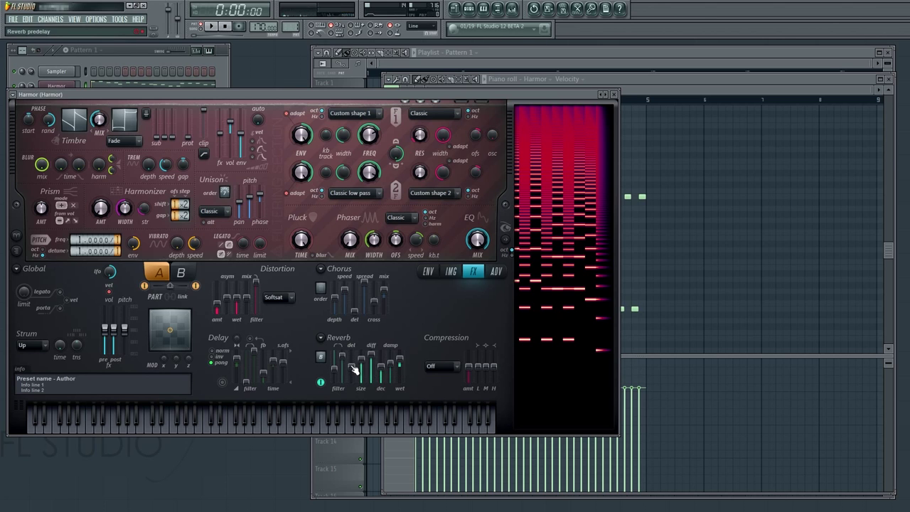
left_click_drag(356, 371, 355, 367)
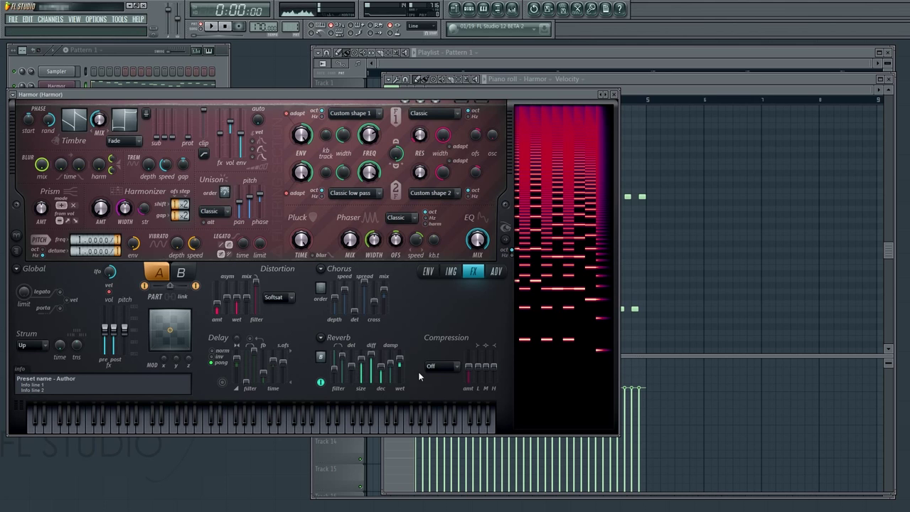
left_click_drag(392, 368, 391, 371)
key("space")
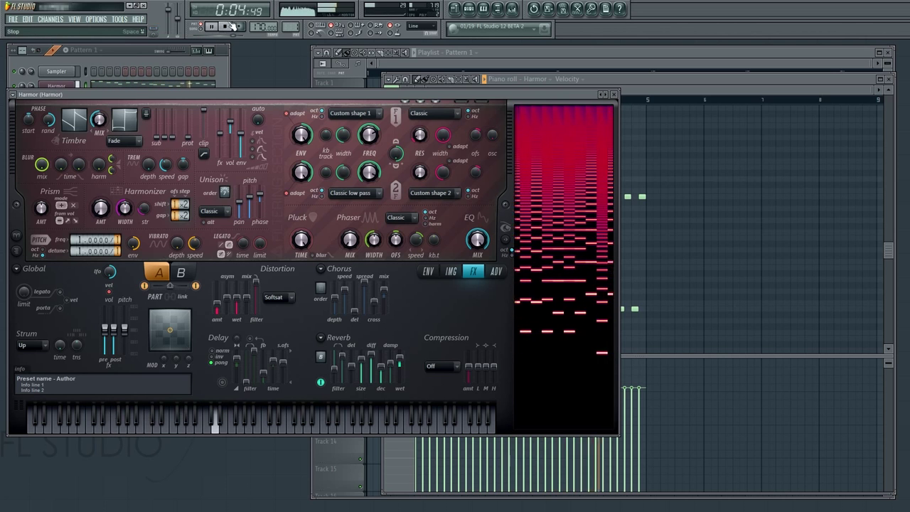
left_click(228, 26)
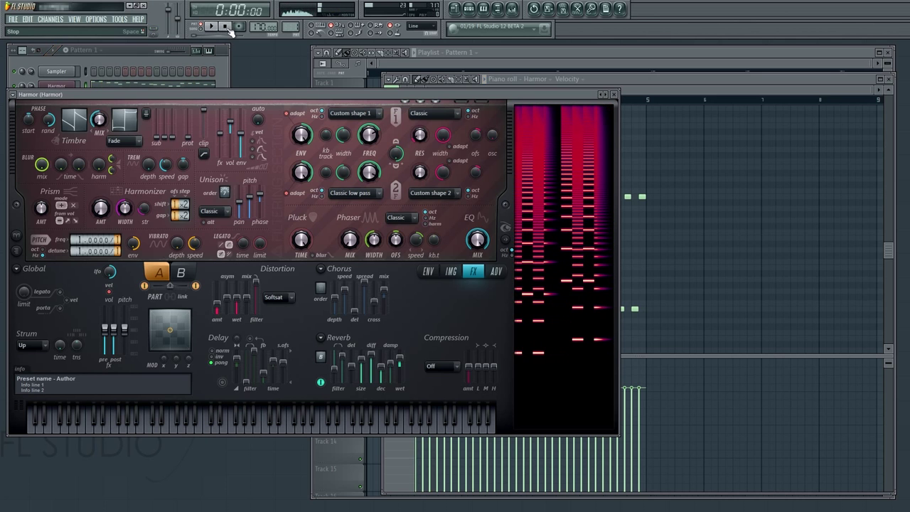
left_click(211, 27)
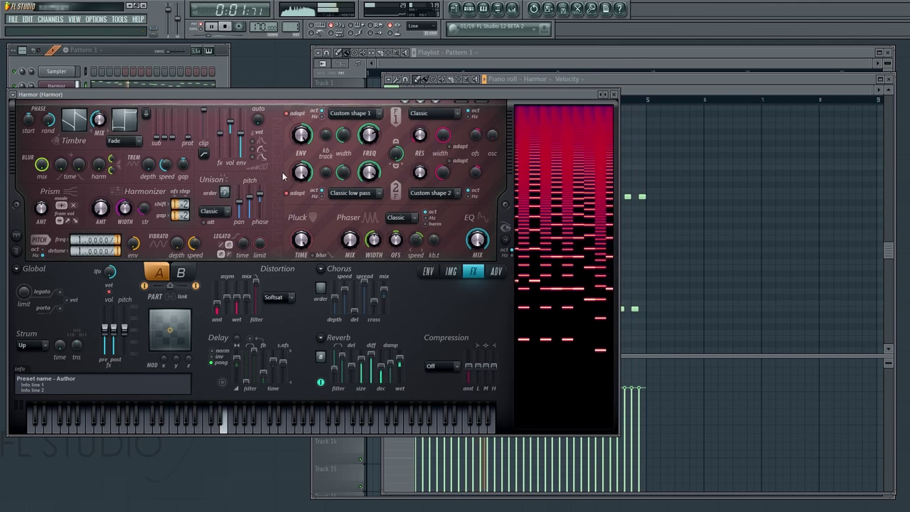
left_click(225, 26)
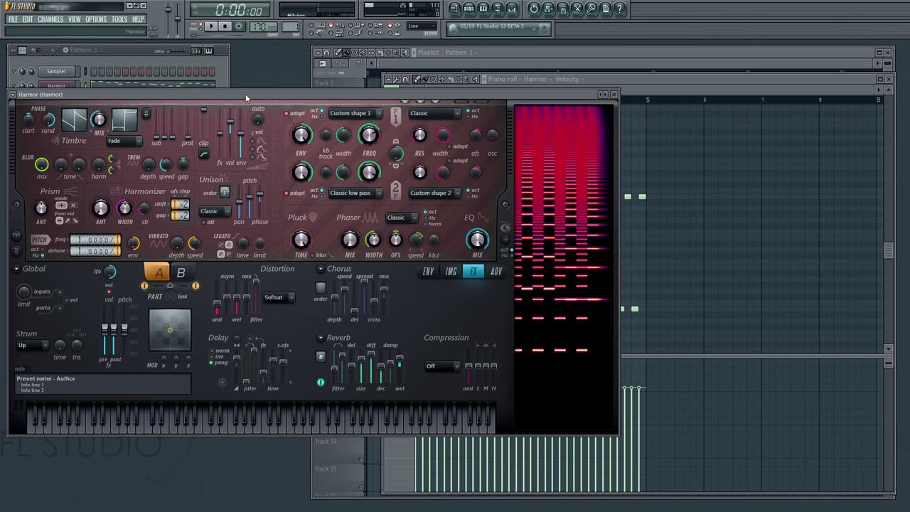
left_click_drag(245, 94, 346, 131)
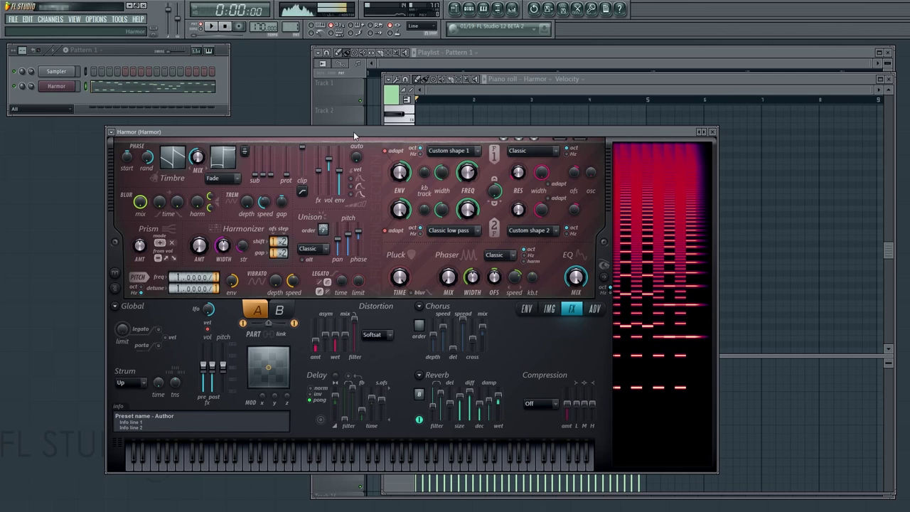
left_click_drag(360, 139, 307, 114)
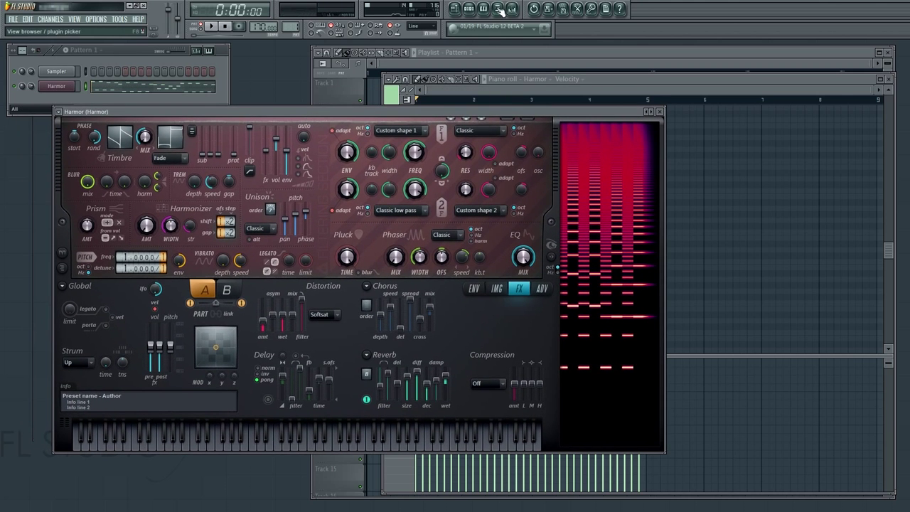